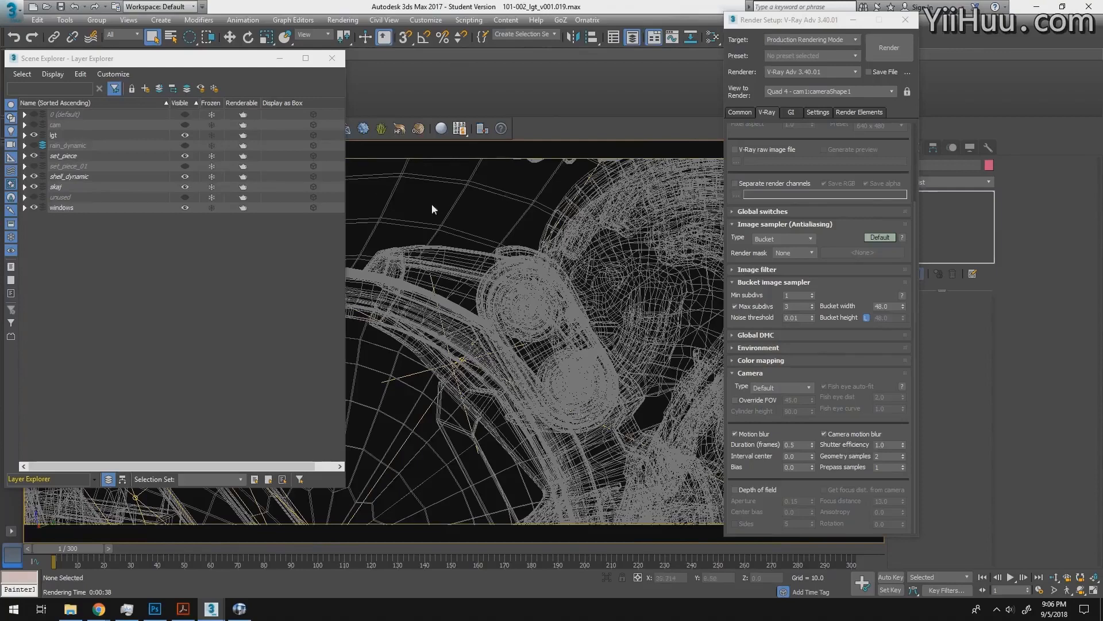
- Show the camera viewport shaded, then switch to RV and review the 101-002_comp_shake_v006 sequence
key("F3")
key("alt+Tab")
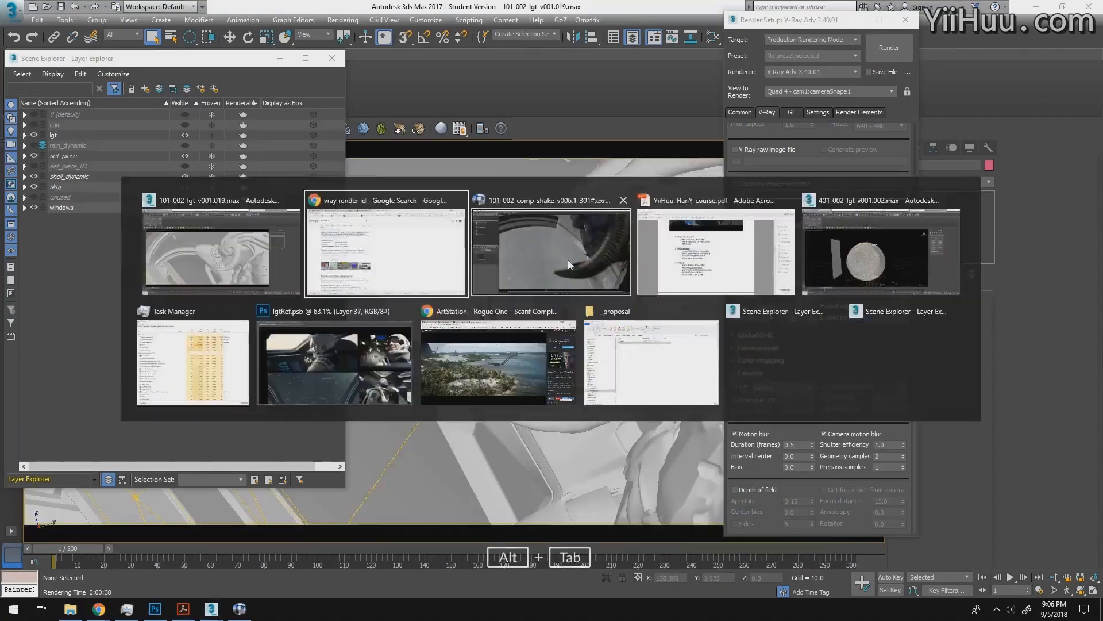
left_click(568, 259)
key("f")
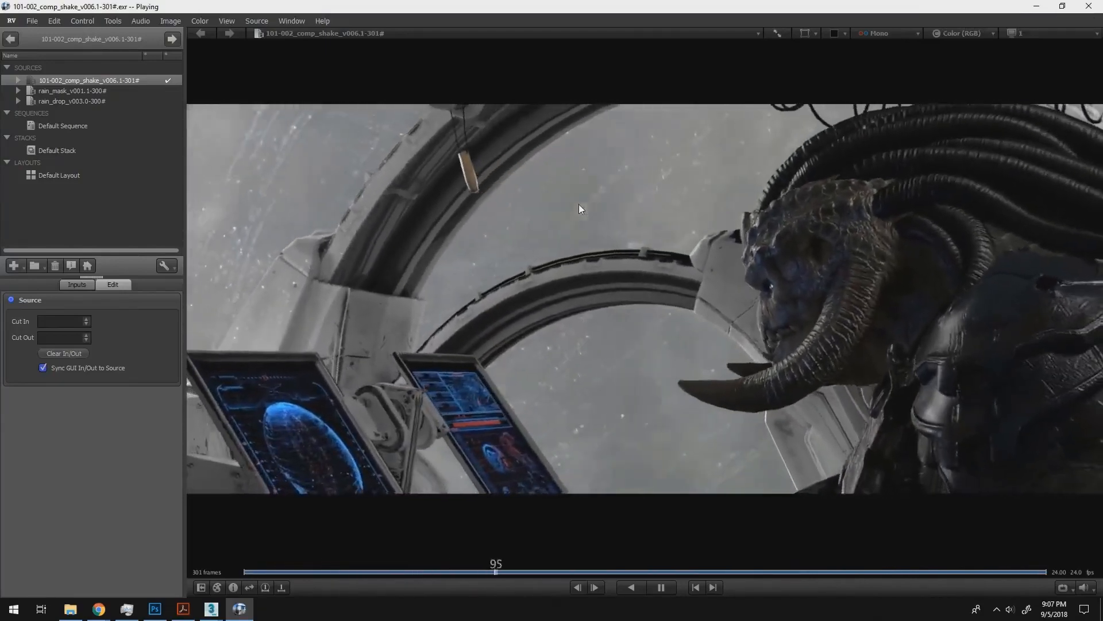
- Return to the 101-002 lighting scene in 3ds Max, maximize the camera viewport, and clear Scene Explorer and Render Setup out of its way
key("alt+Tab")
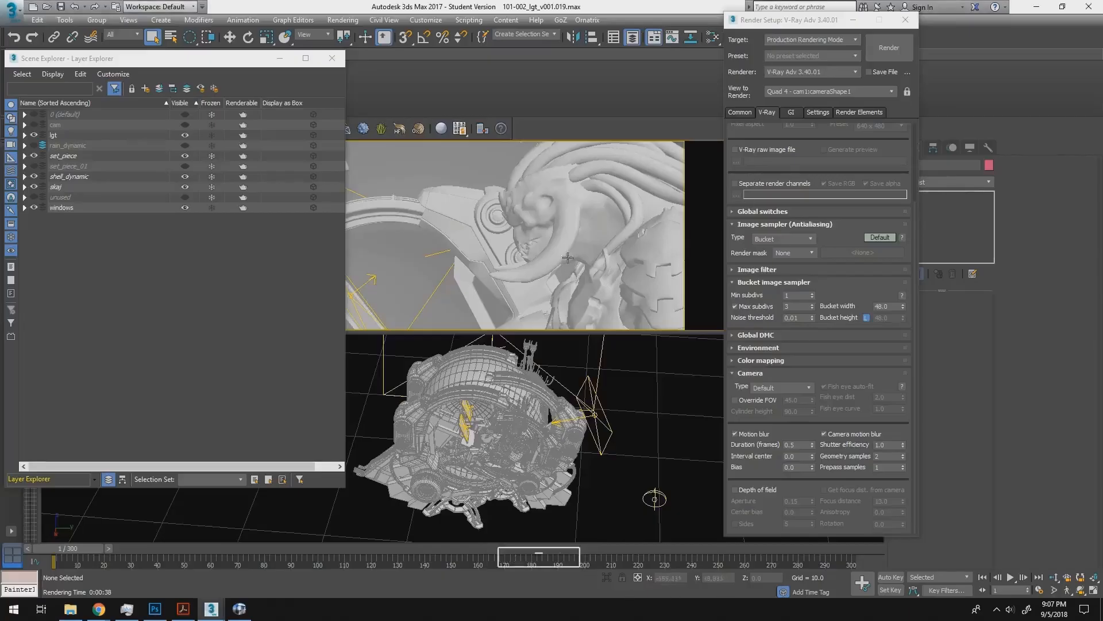
key("alt+w")
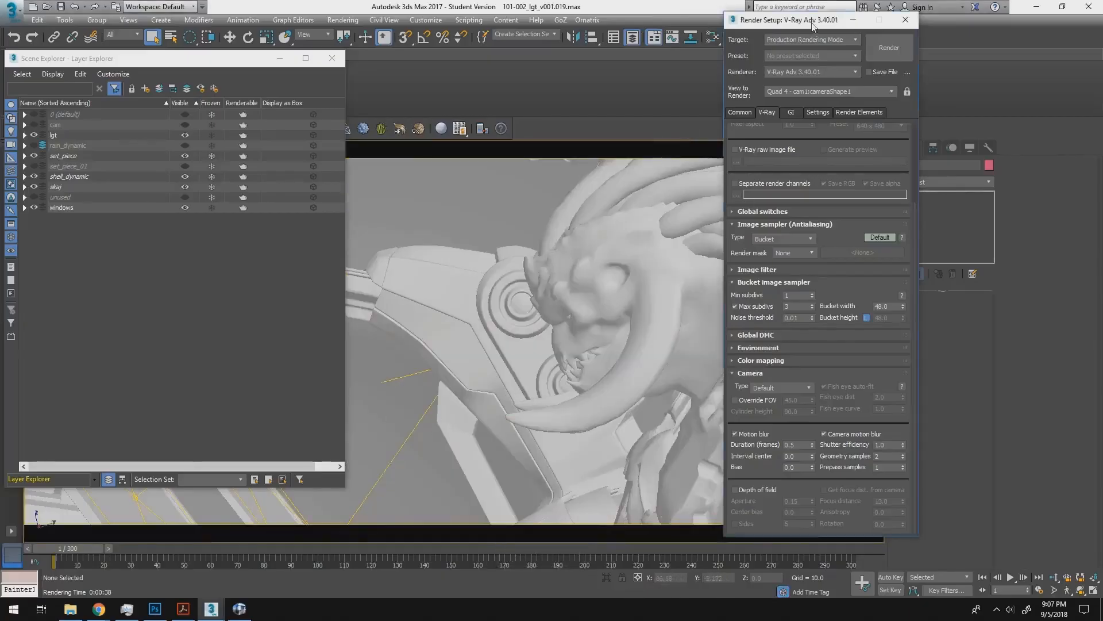
left_click_drag(812, 26, 997, 46)
left_click(333, 64)
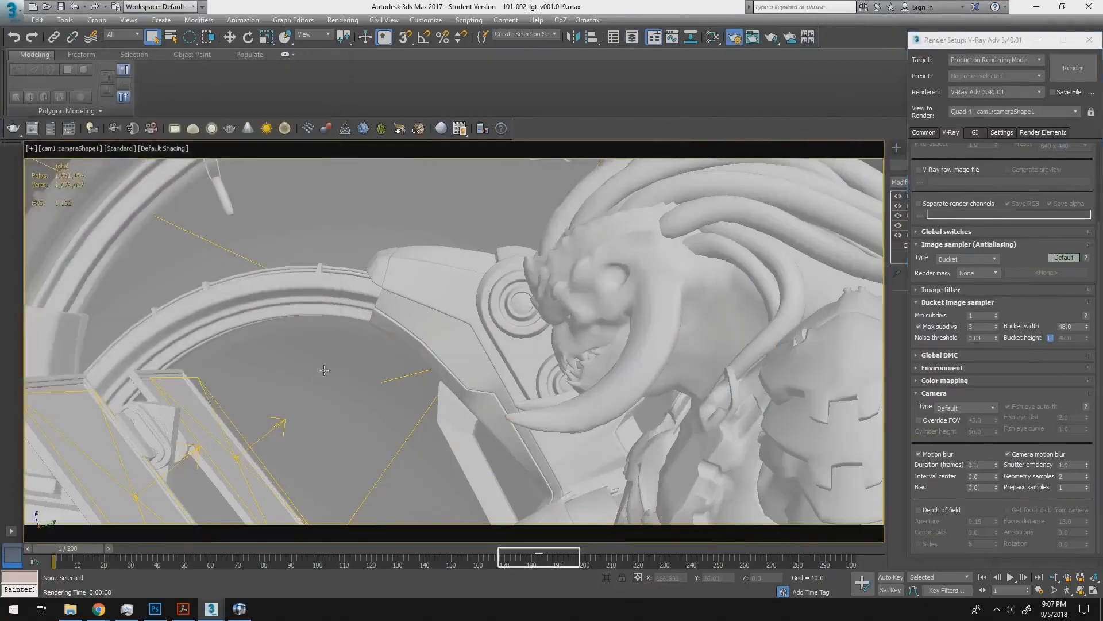
left_click(332, 377)
key("alt+w")
key("alt+Tab")
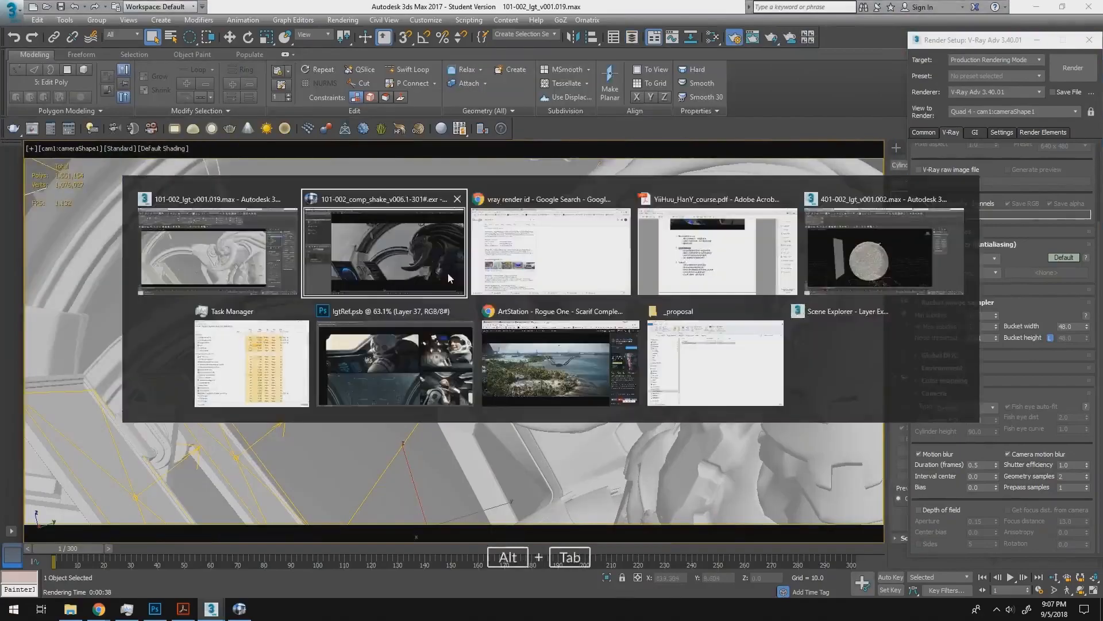
key("alt+Tab")
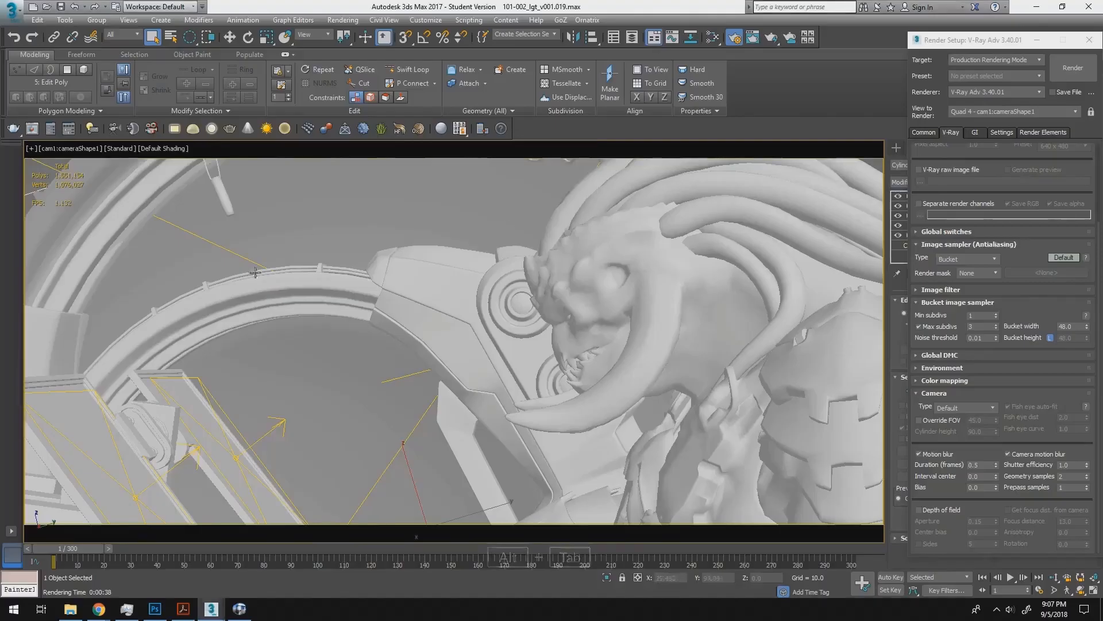
left_click_drag(975, 43, 951, 42)
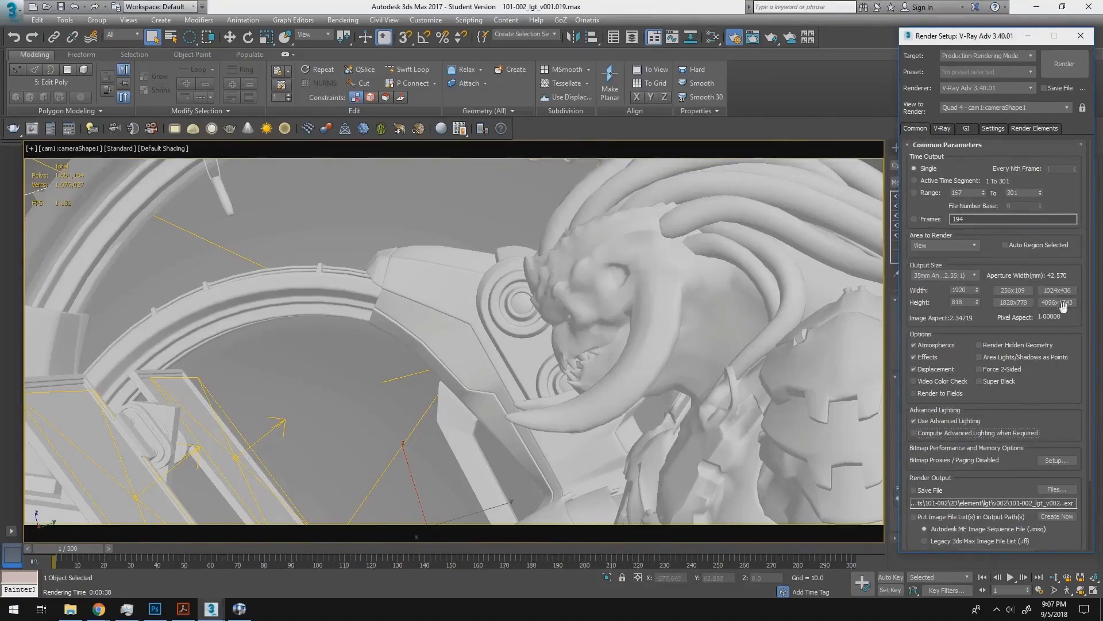
- Set the render output size to 1920 x 817 in the common render parameters
left_click(970, 290)
left_click(951, 302)
left_click(1060, 385)
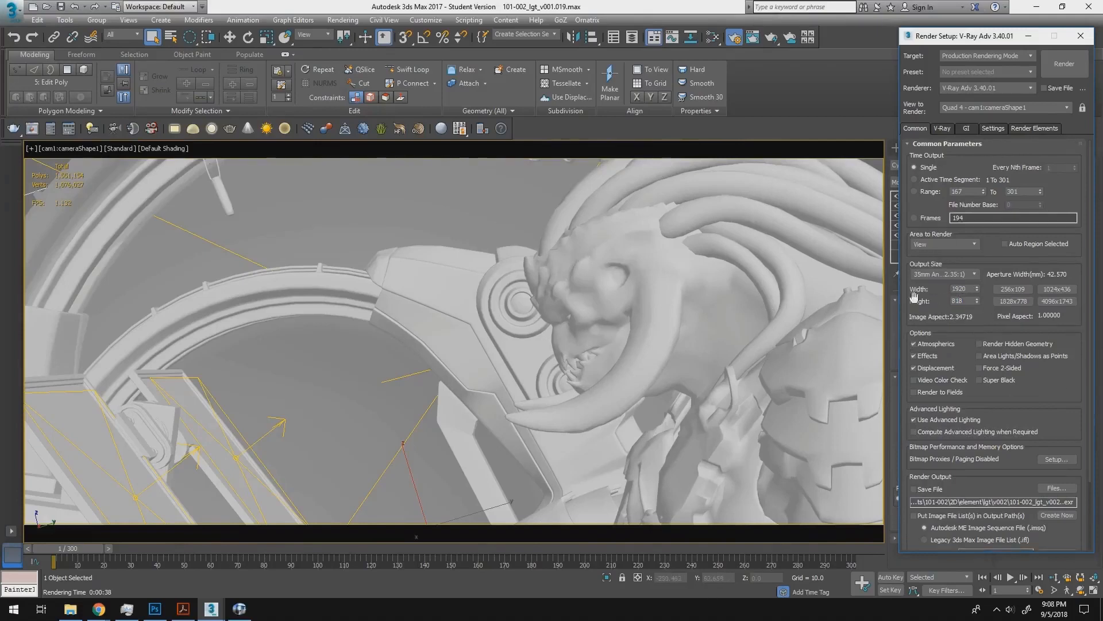
left_click_drag(956, 302, 987, 299)
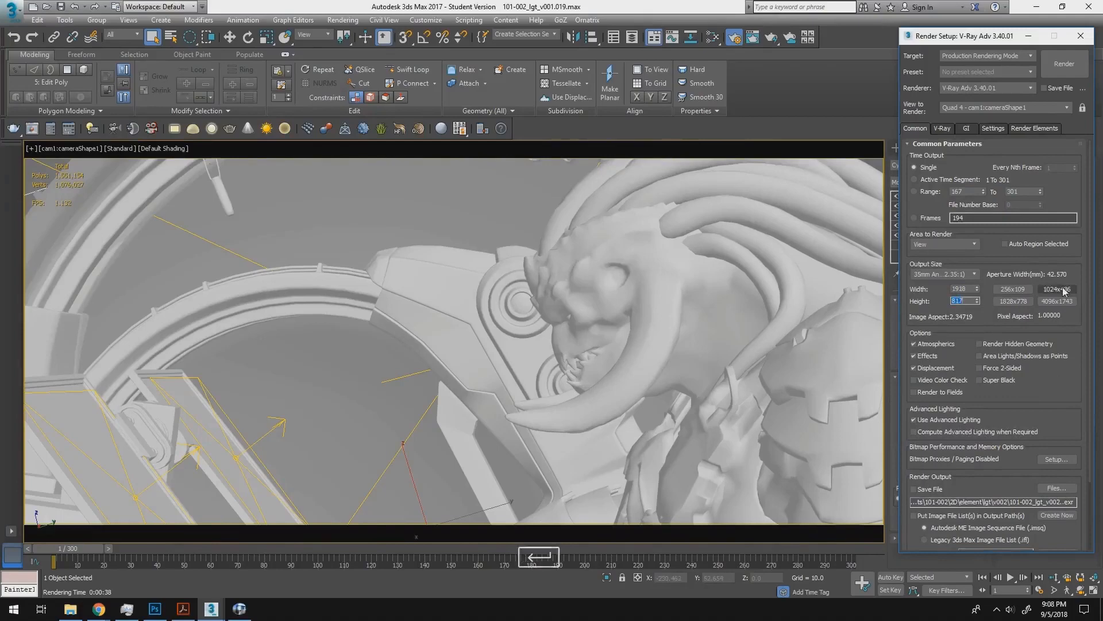
- Try the Progressive image sampler type in the V-Ray render settings and look over its parameters
left_click(943, 129)
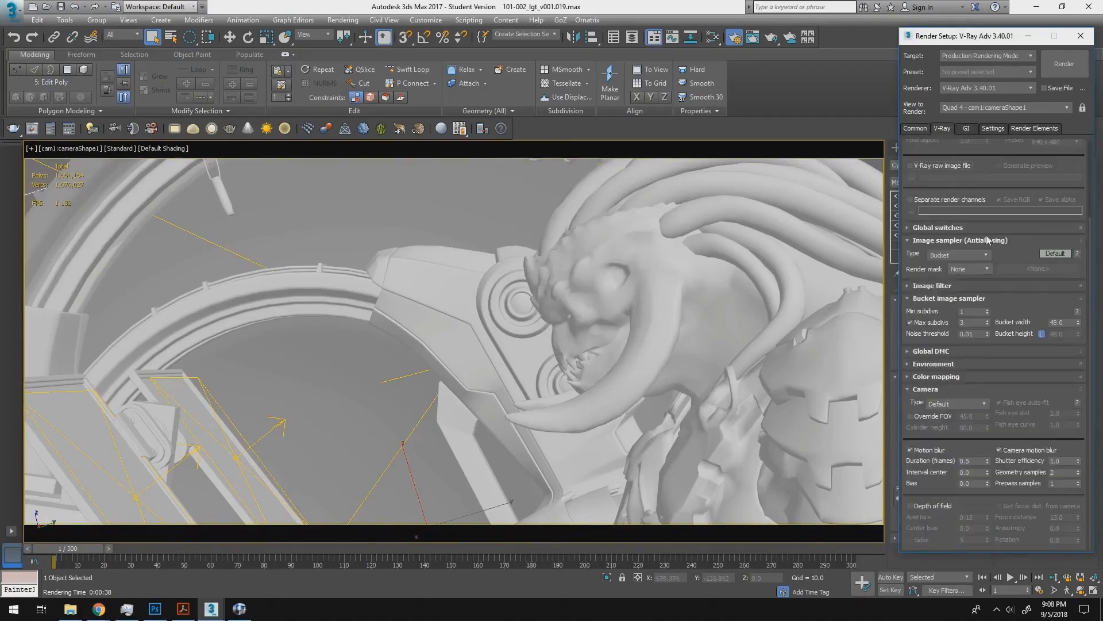
left_click_drag(1027, 253, 1012, 368)
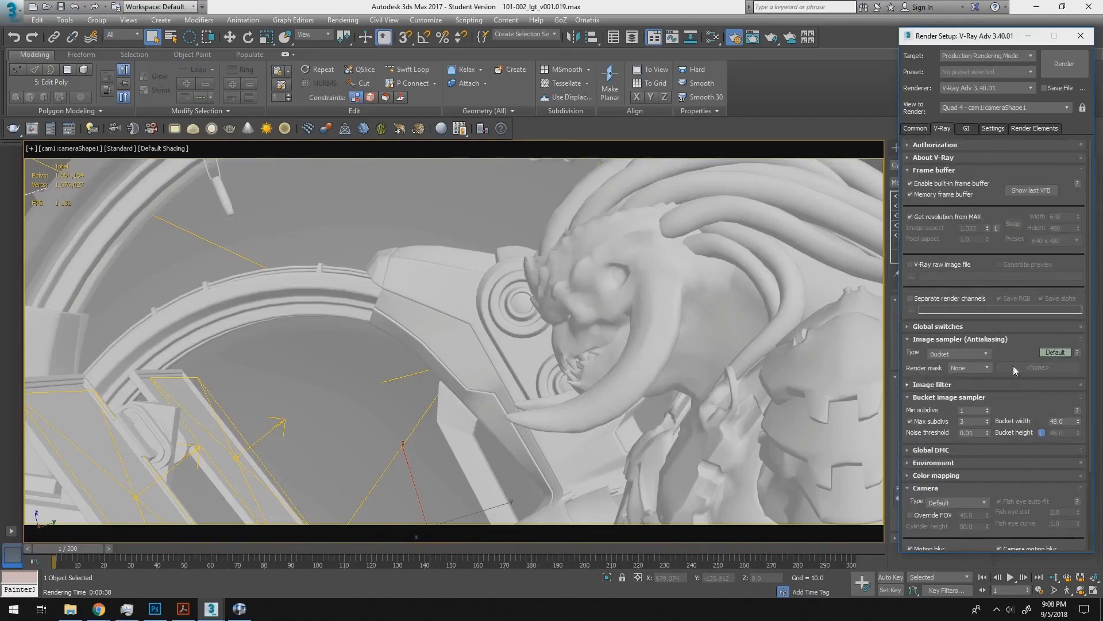
scroll(1023, 398, "down", 5)
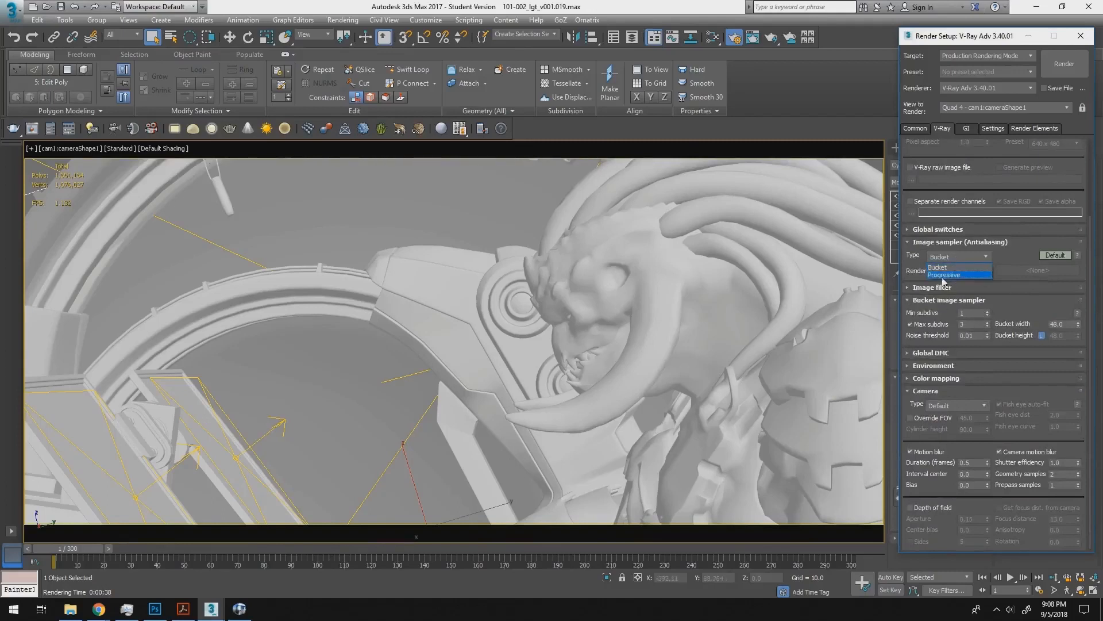
left_click(957, 276)
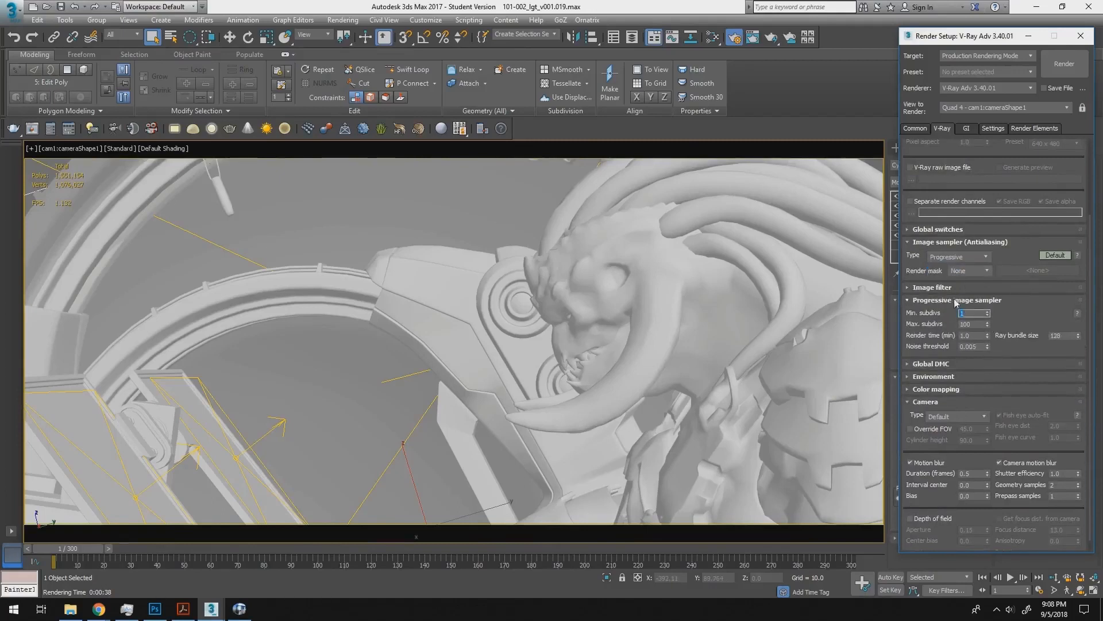
scroll(950, 323, "down", 1)
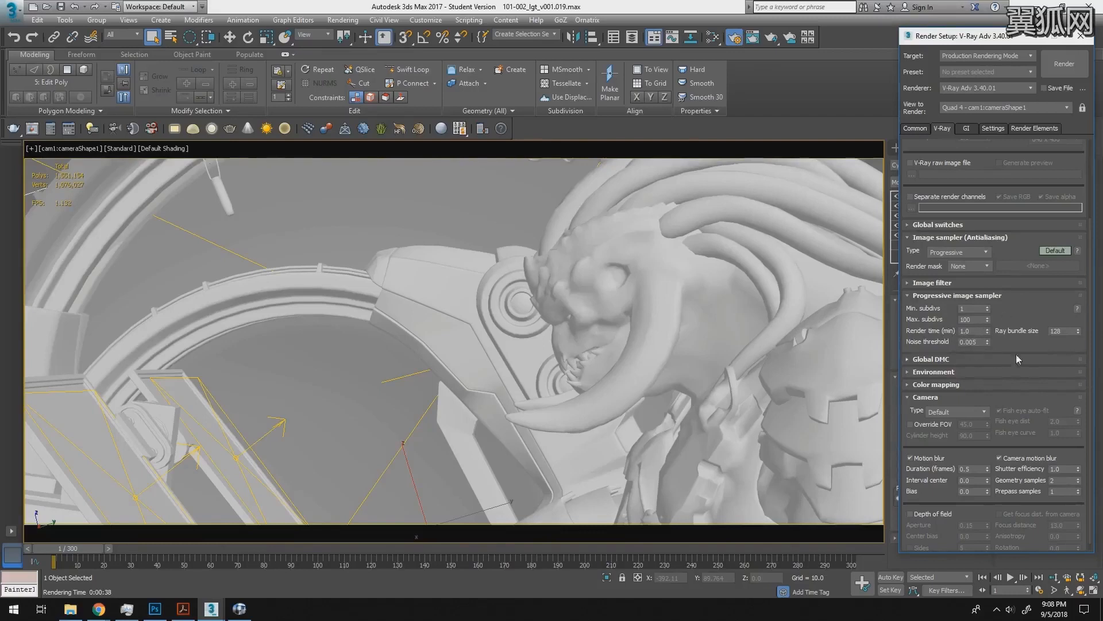
left_click_drag(1027, 349, 1000, 358)
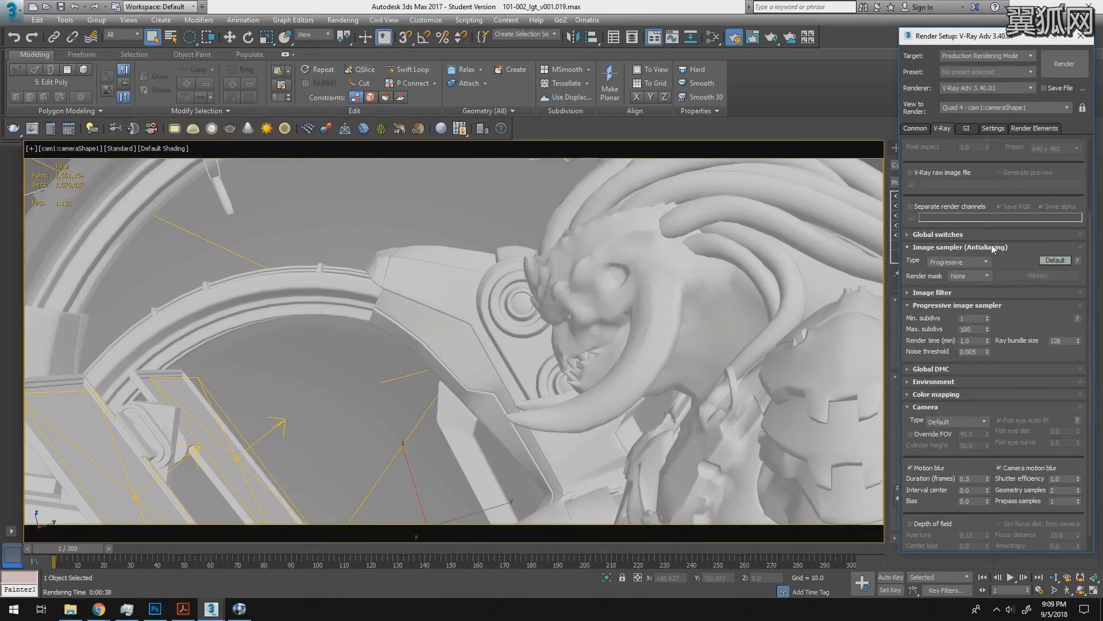
- Set the V-Ray image sampler type to Bucket and its maximum subdivs to 2
left_click(959, 248)
left_click(960, 261)
left_click(959, 277)
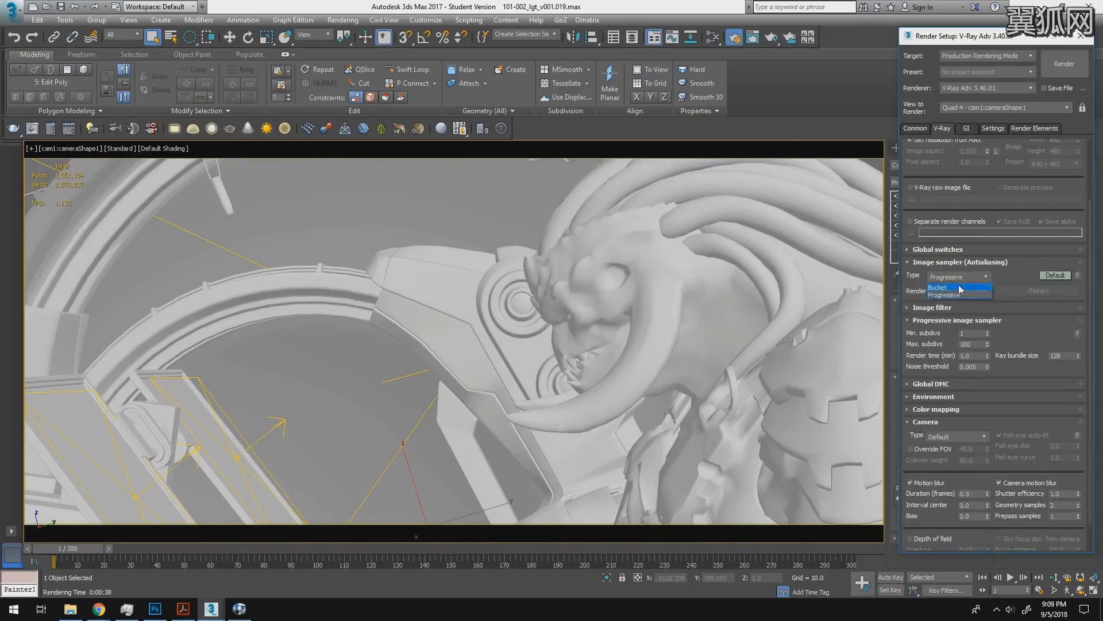
left_click(950, 290)
left_click(935, 344)
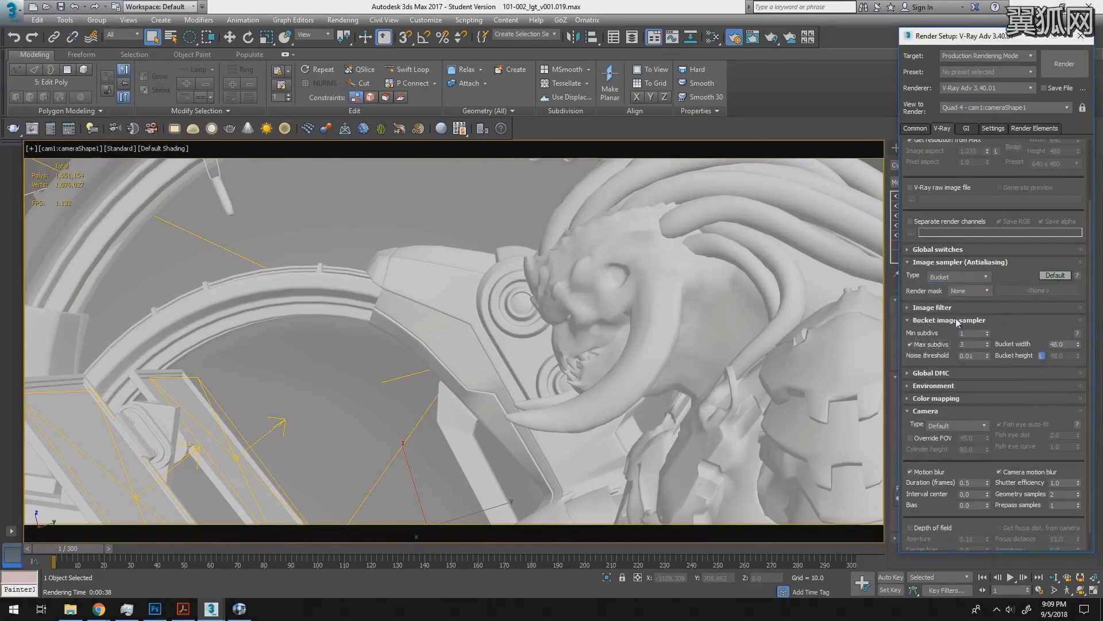
scroll(958, 326, "up", 1)
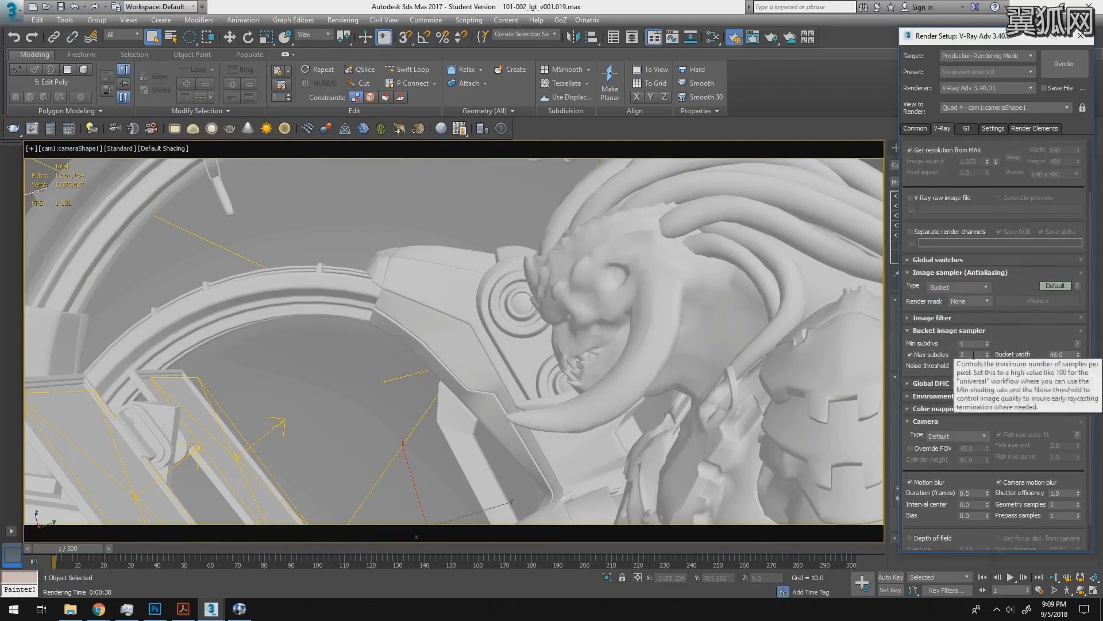
double_click(974, 355)
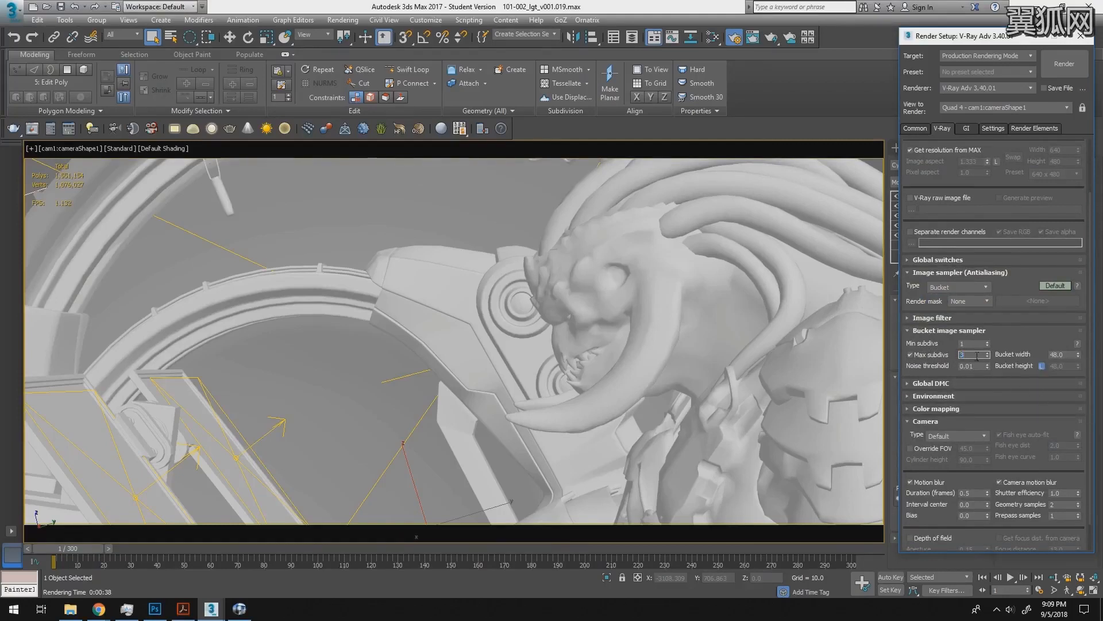
type("2")
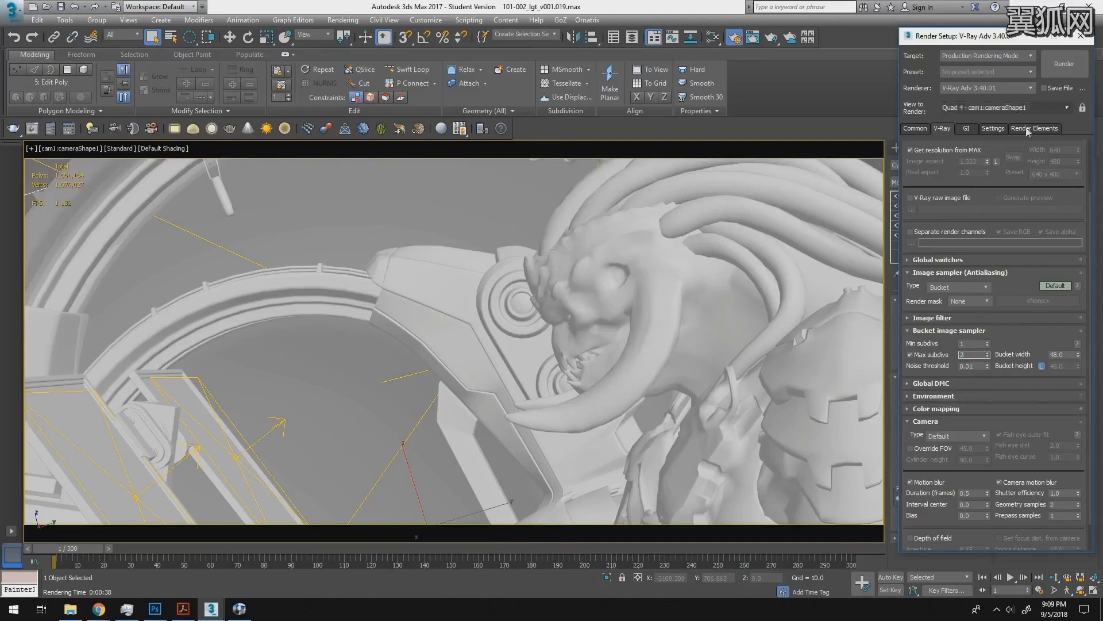
- Render the camera view and inspect the RGB color pass in the maximized V-Ray frame buffer
left_click(1064, 64)
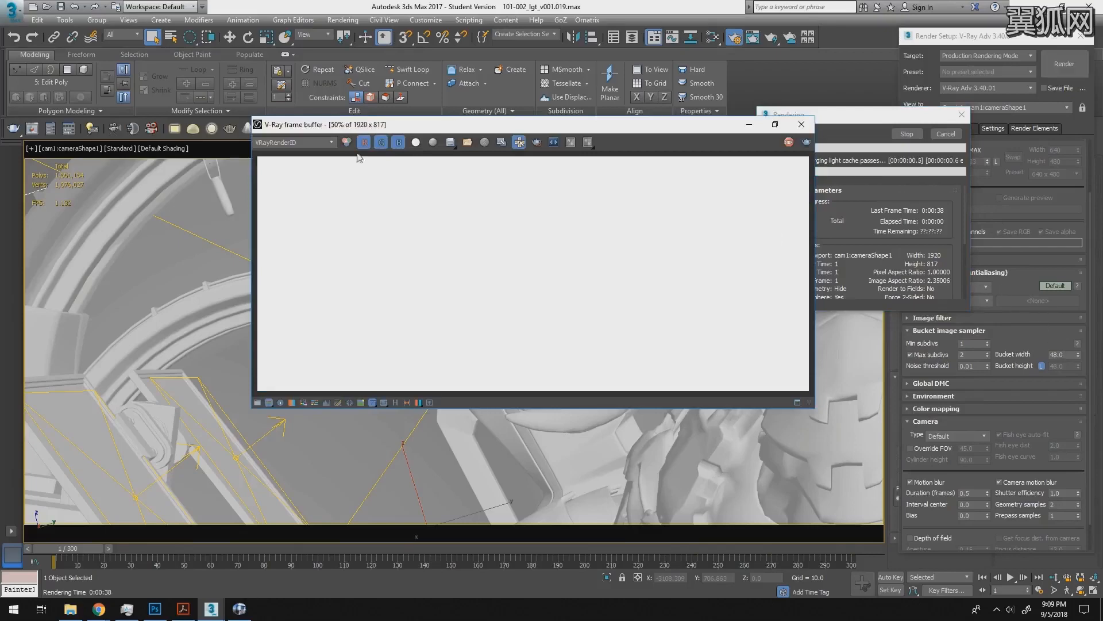
left_click(291, 142)
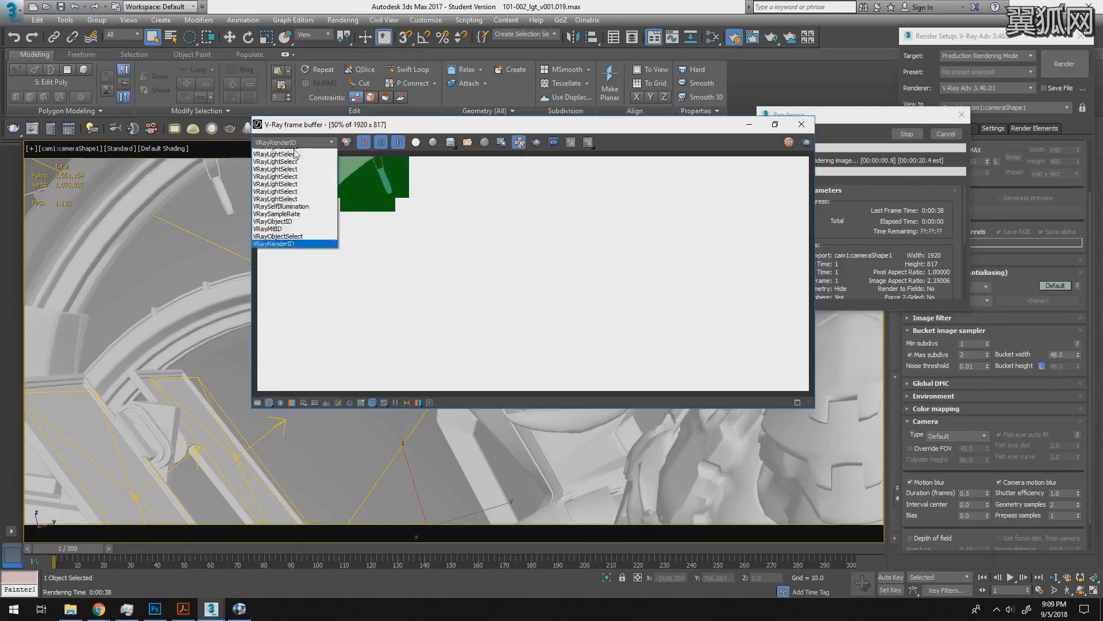
left_click(295, 151)
left_click(774, 125)
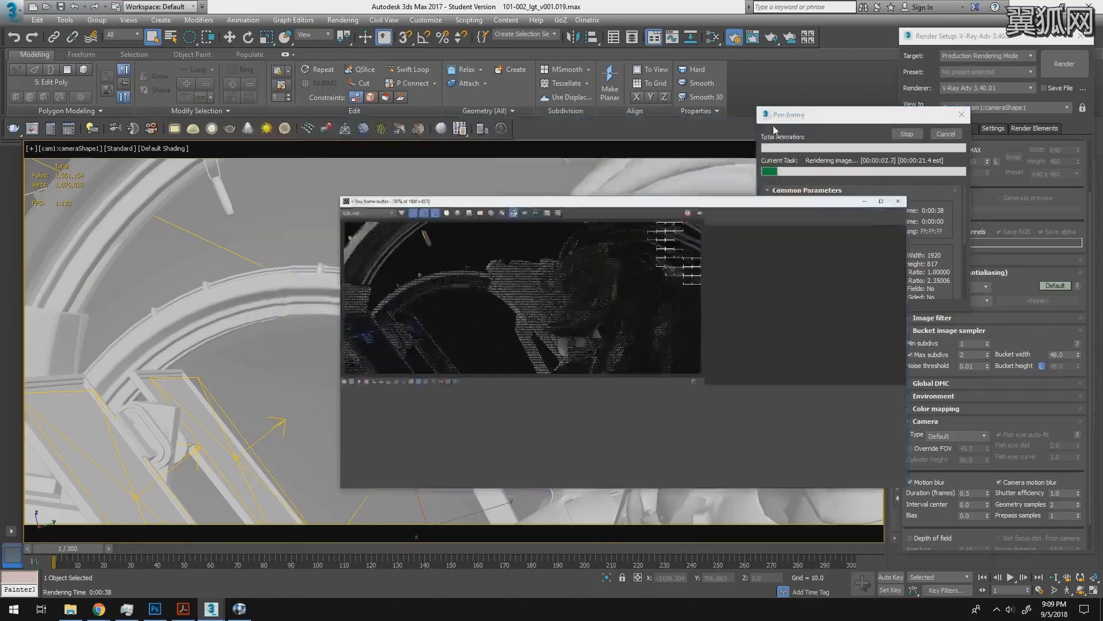
left_click(921, 71)
left_click(619, 296, "ctrl")
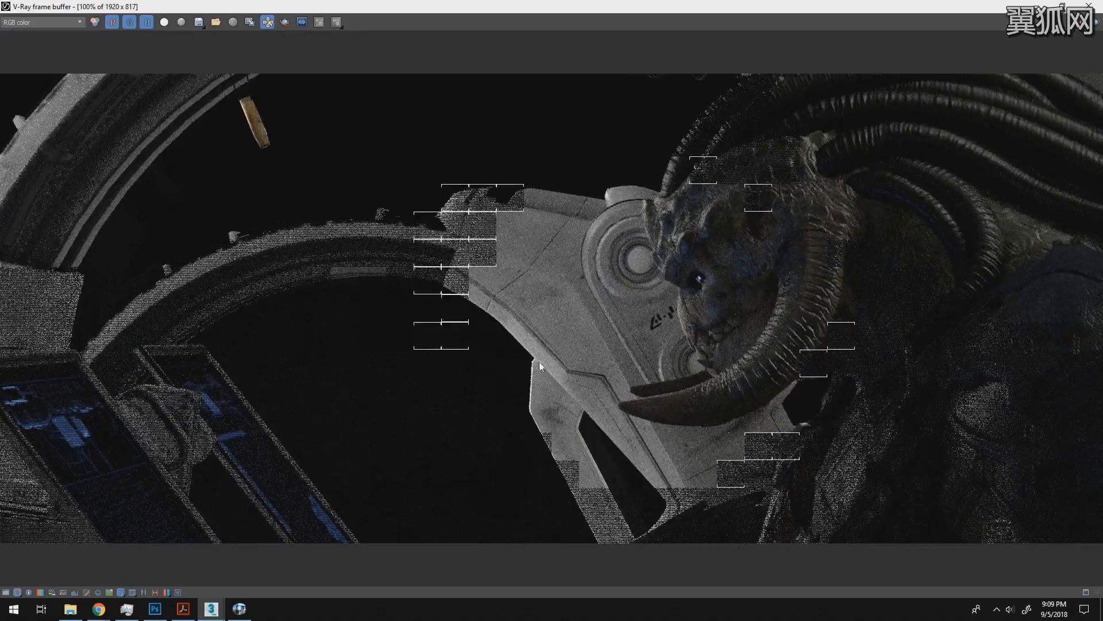
left_click(661, 321, "ctrl")
right_click(660, 320, "ctrl")
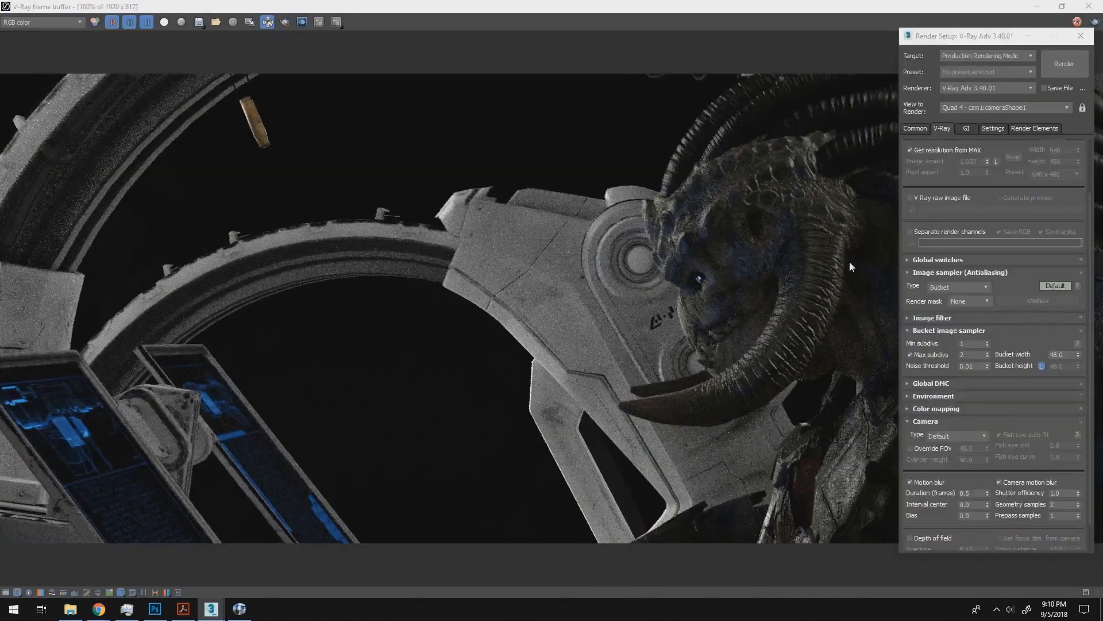
left_click(849, 261)
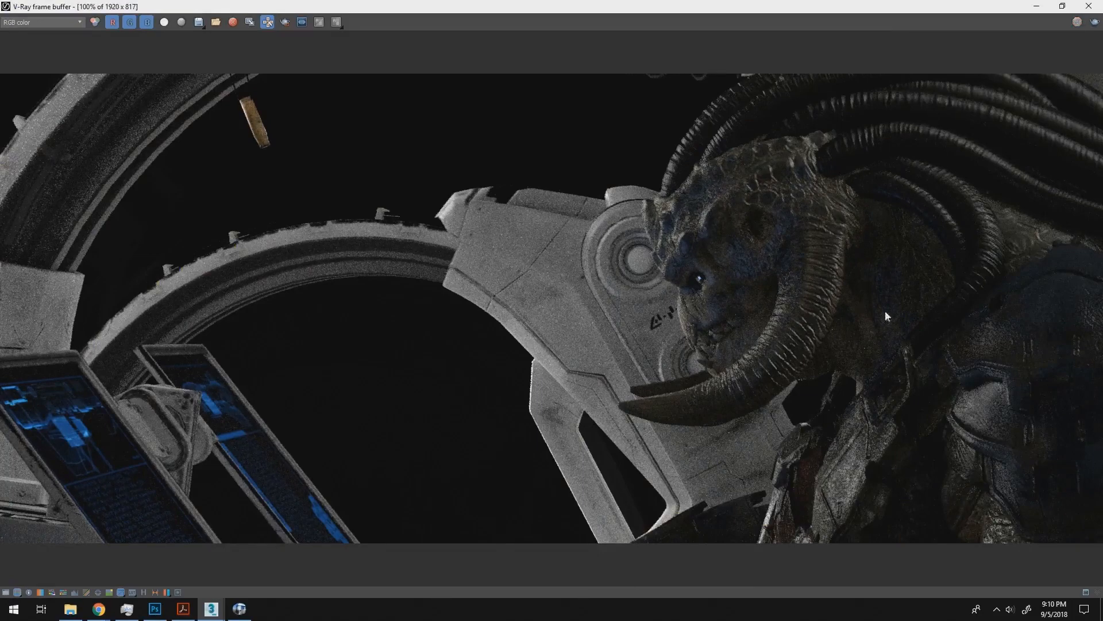
- Display the VRaySampleRate element in the V-Ray frame buffer and examine it at full-screen size
double_click(916, 7)
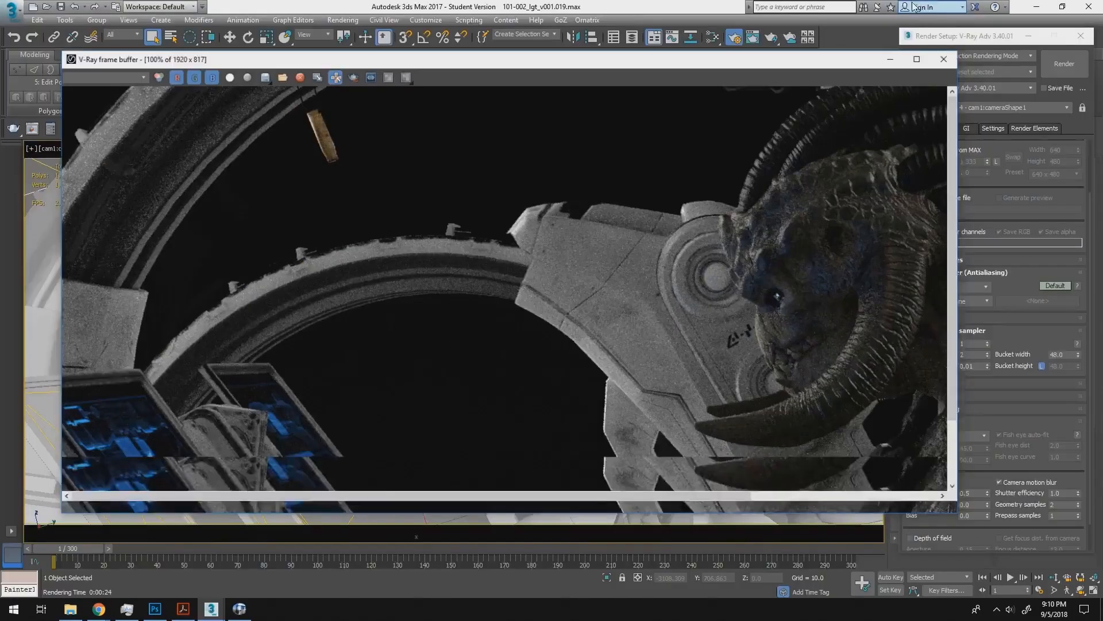
left_click_drag(766, 76, 709, 33)
middle_click_drag(688, 275, 621, 235, "alt")
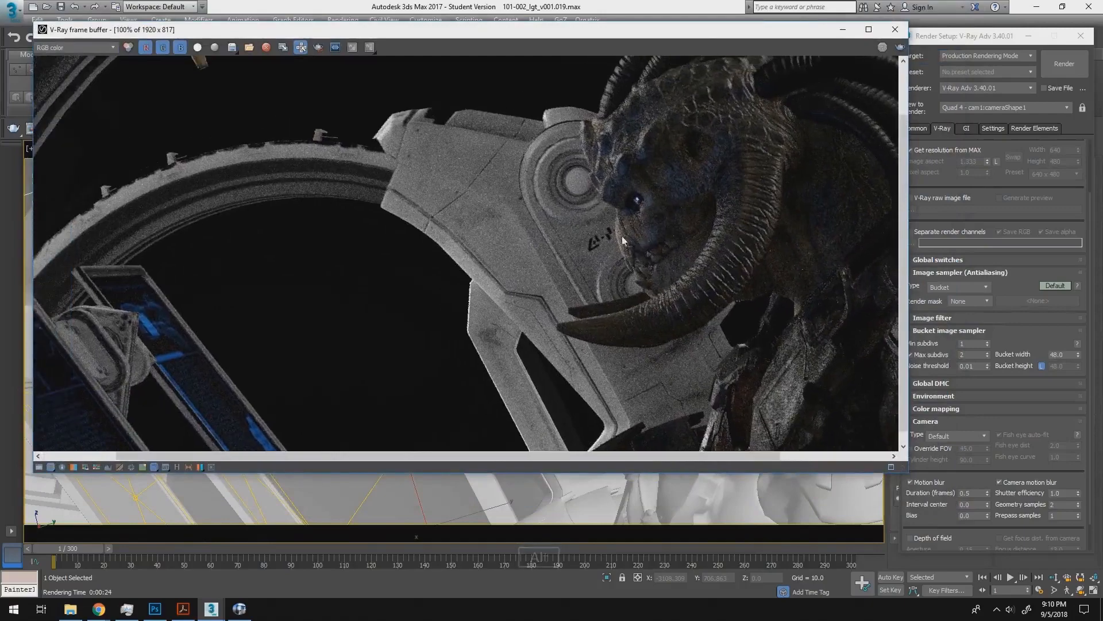
left_click(94, 46)
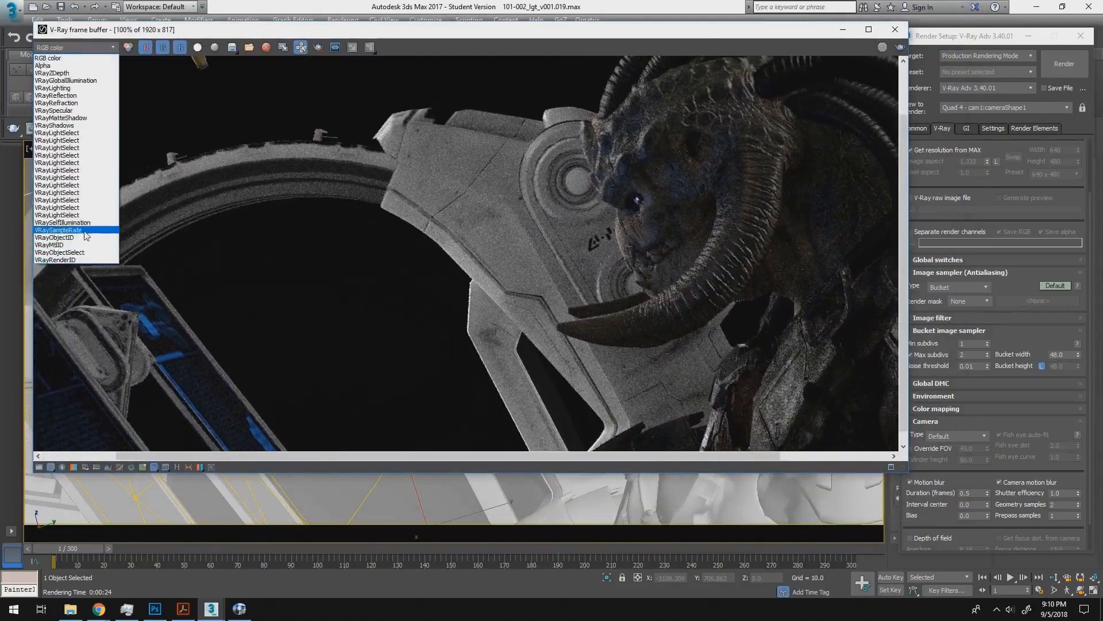
left_click(58, 230)
left_click(868, 30)
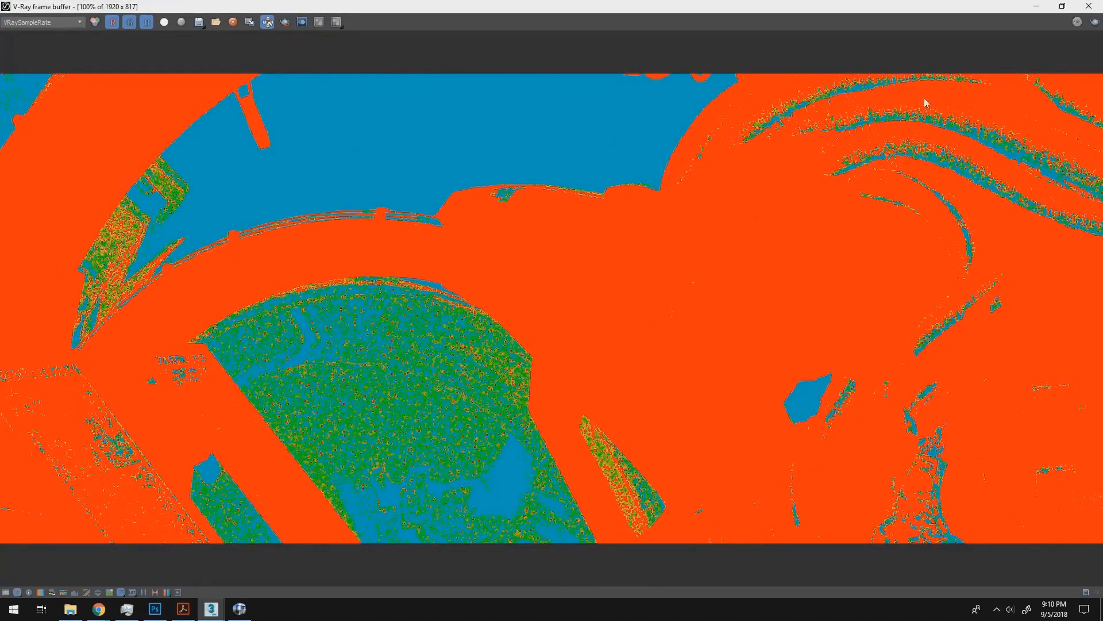
- Switch the frame buffer display back to RGB color and restore it to a smaller window
left_click(51, 22)
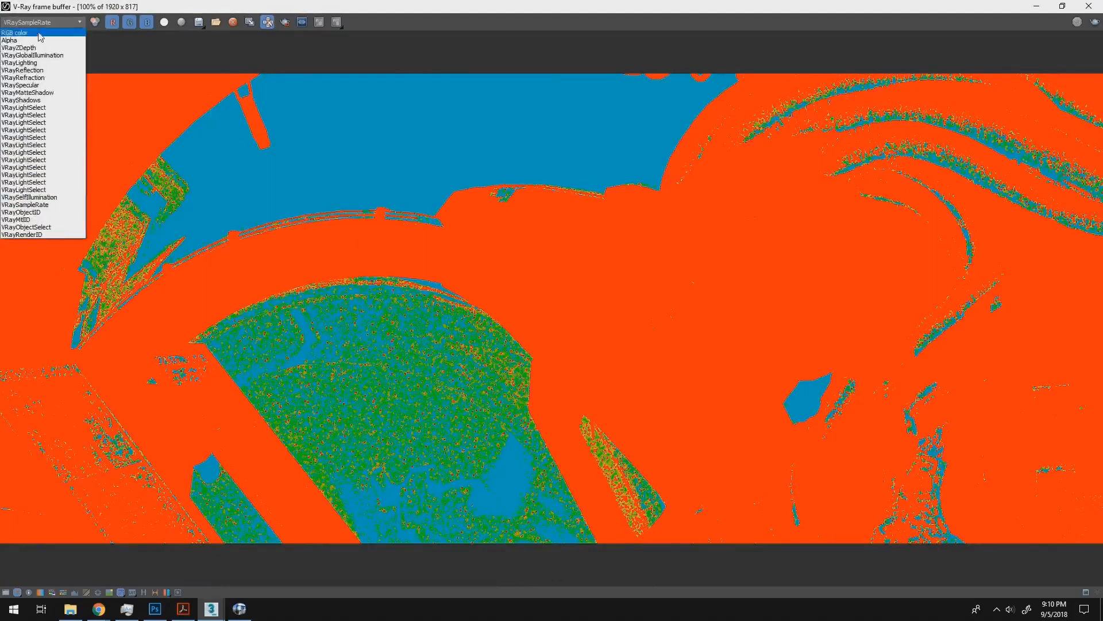
left_click(23, 32)
double_click(845, 7)
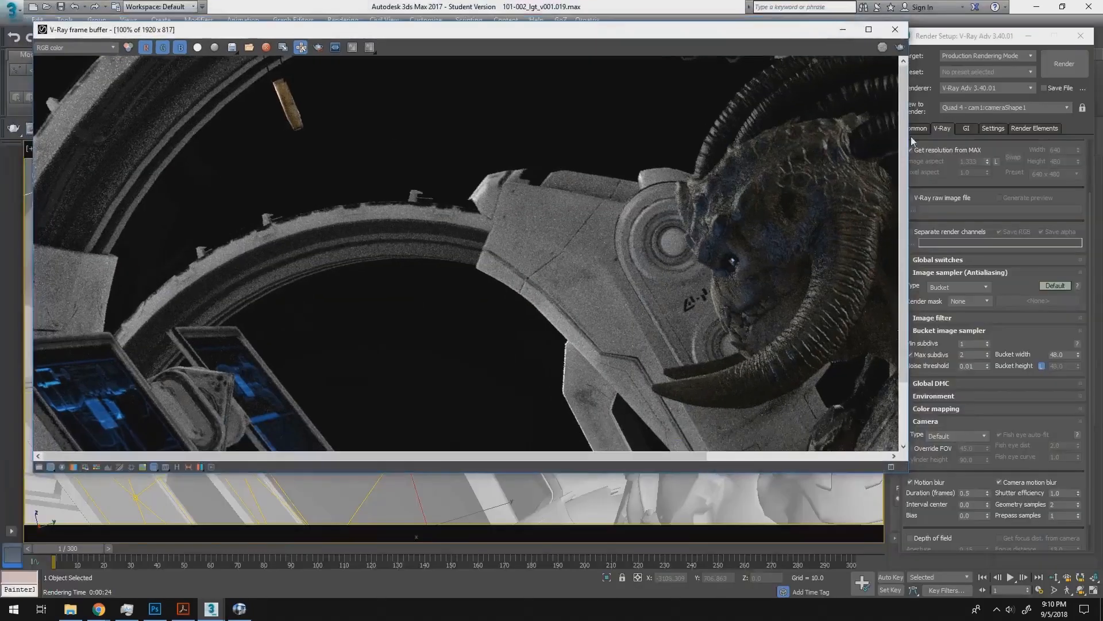
- Set the bucket image sampler's maximum subdivs to 6 and render the camera view again
left_click_drag(767, 35, 733, 32)
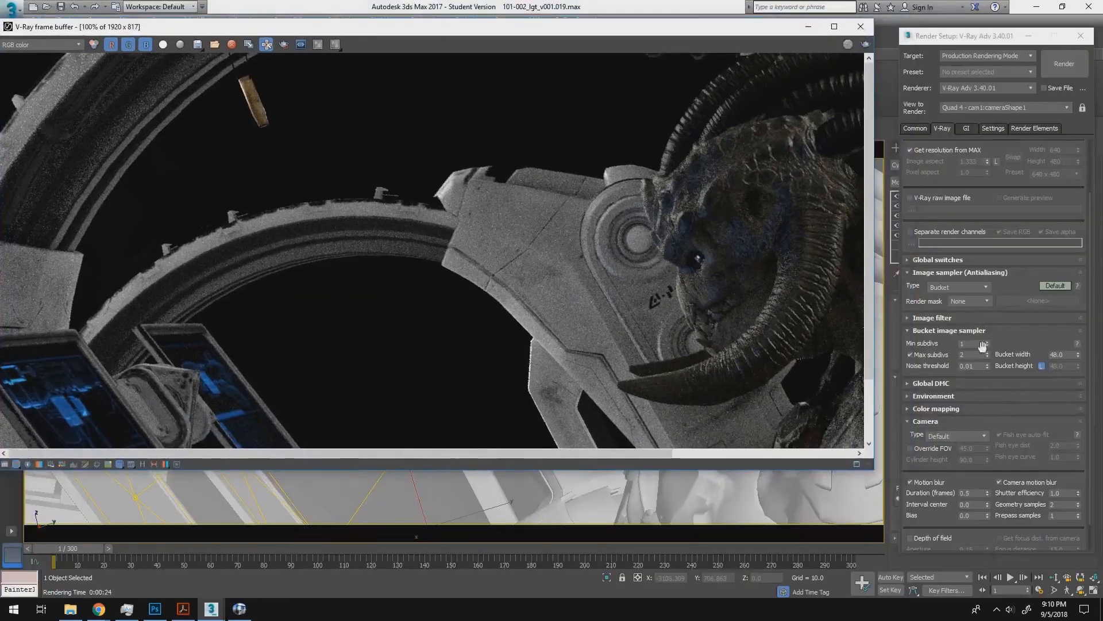
left_click(974, 354)
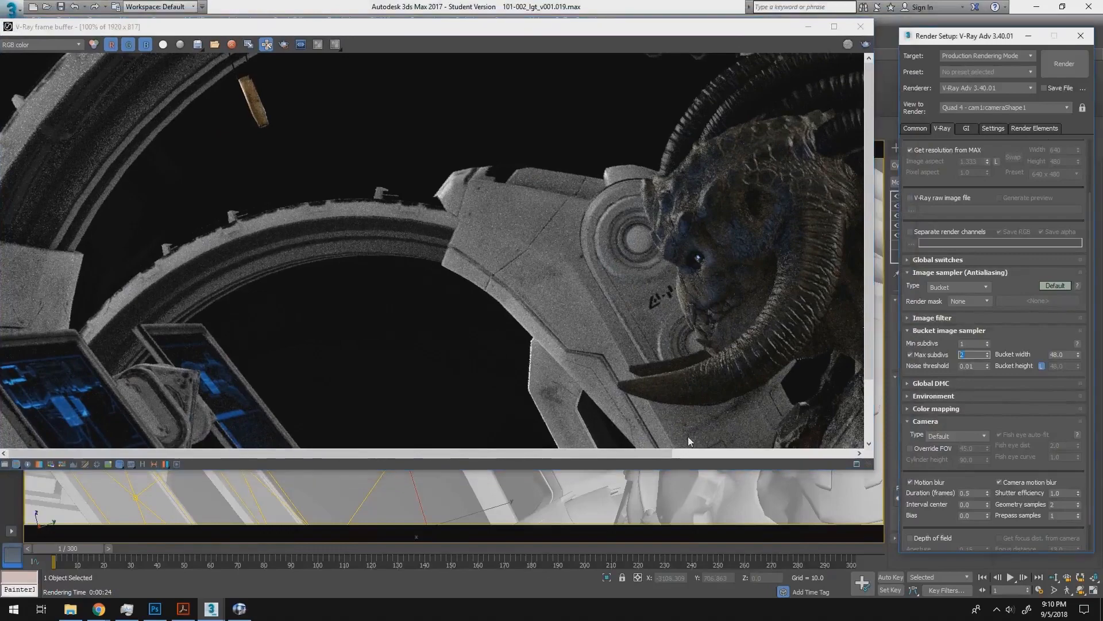
type("6")
left_click(866, 45)
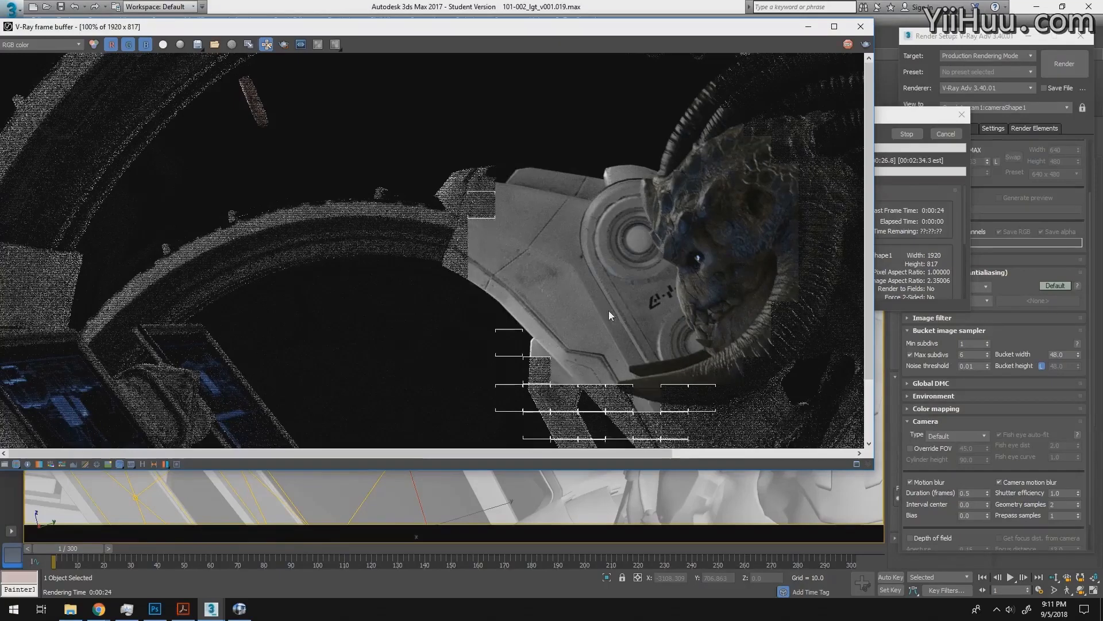
- Examine the noise on the creature and the white arm in the new render at several zoom levels
left_click(613, 288, "ctrl")
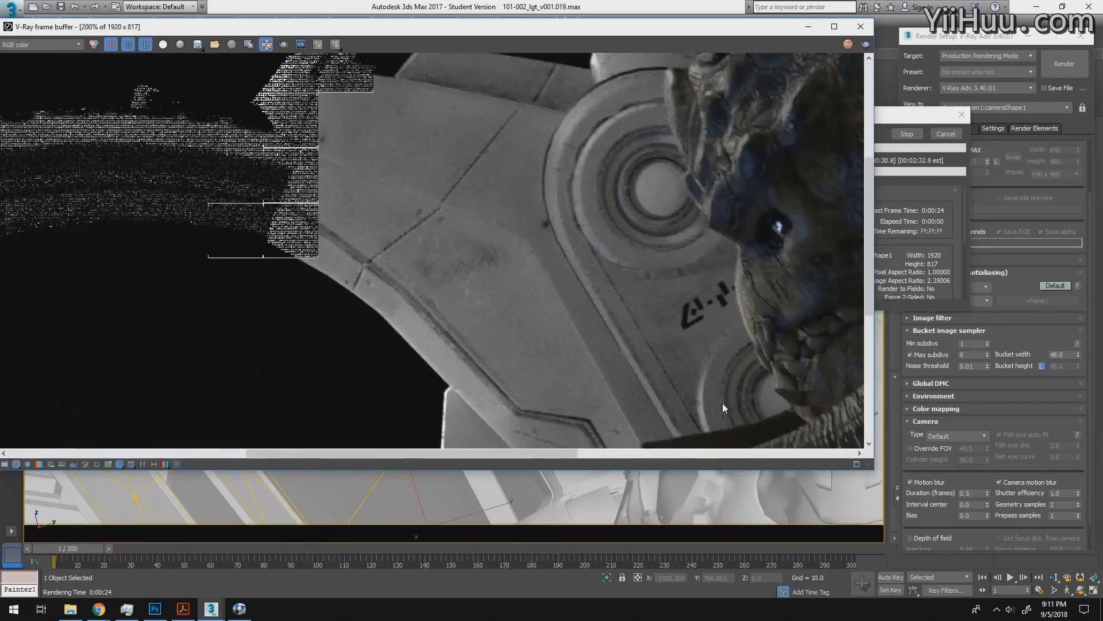
middle_click_drag(764, 271, 600, 247, "ctrl")
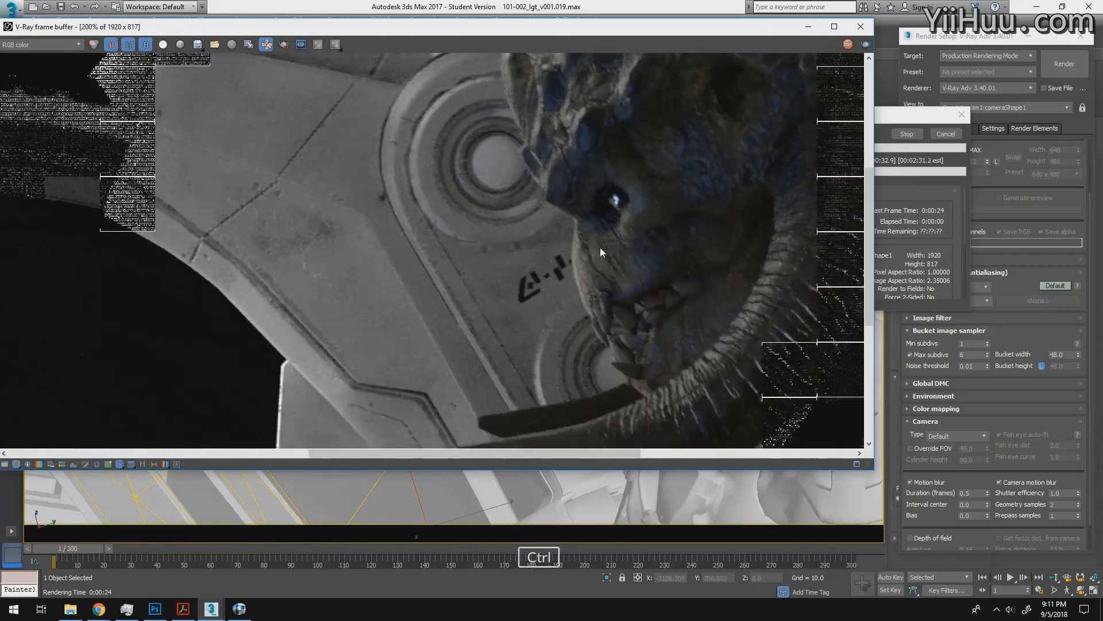
right_click(664, 313, "ctrl")
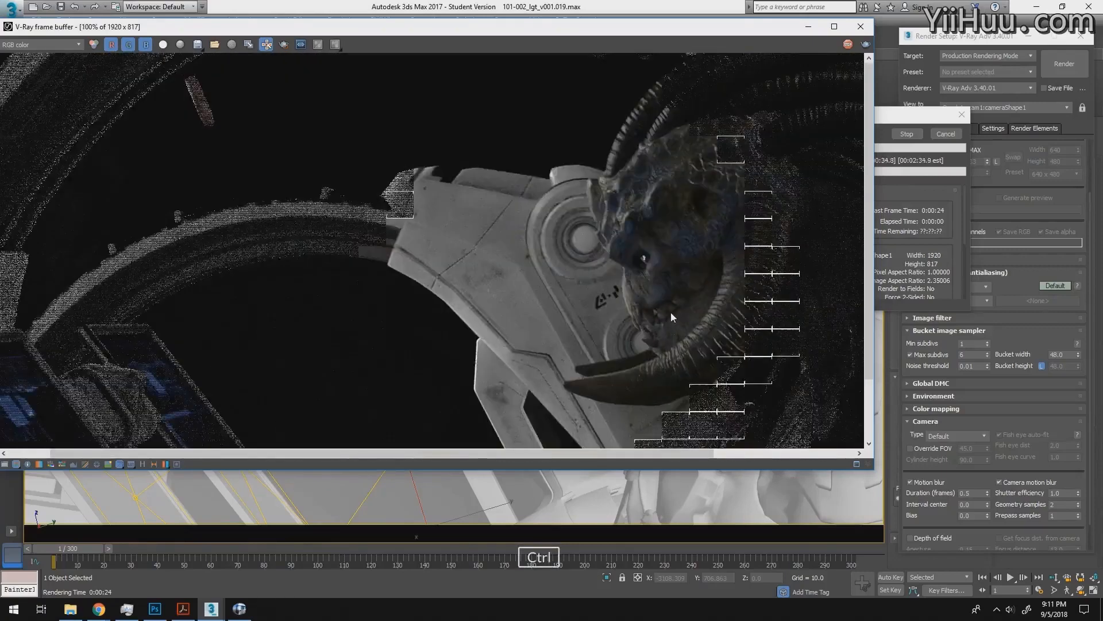
right_click(670, 311, "ctrl")
left_click(563, 294, "ctrl")
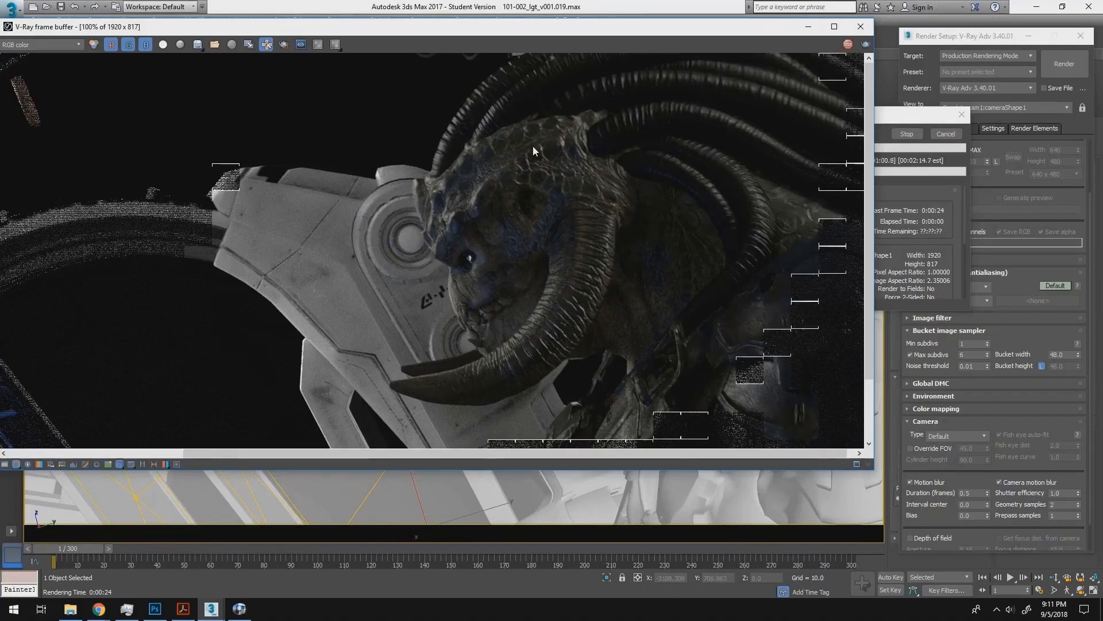
scroll(497, 235, "down", 1, "ctrl")
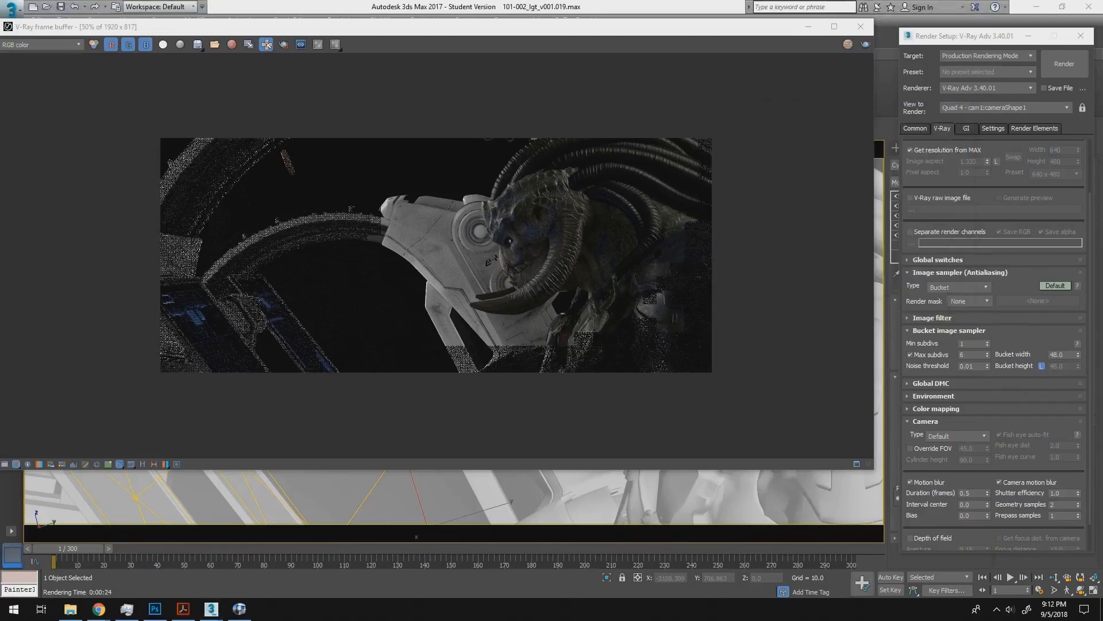
left_click(508, 259, "ctrl")
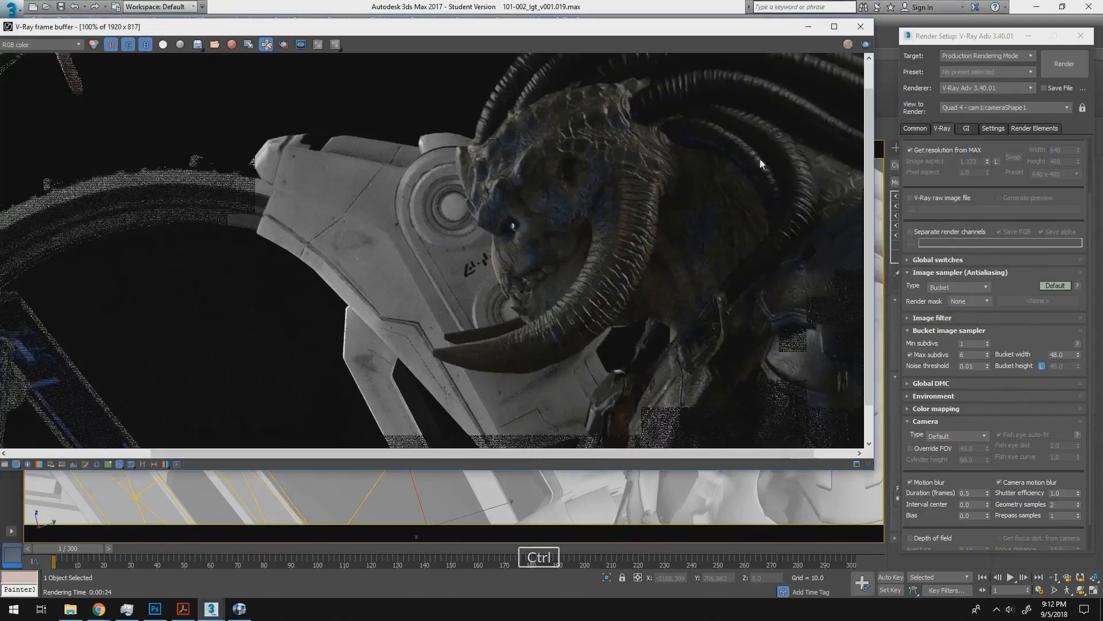
- Bring the camera motion blur settings into view and move the timeline to frame 132
left_click_drag(969, 36, 968, 15)
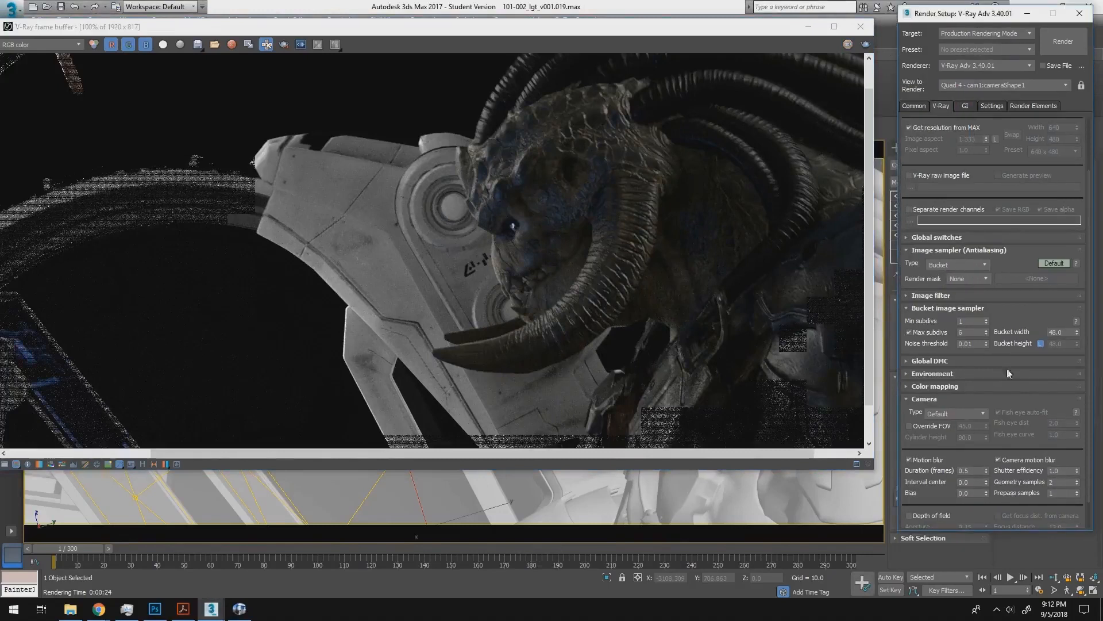
left_click_drag(985, 513, 981, 448)
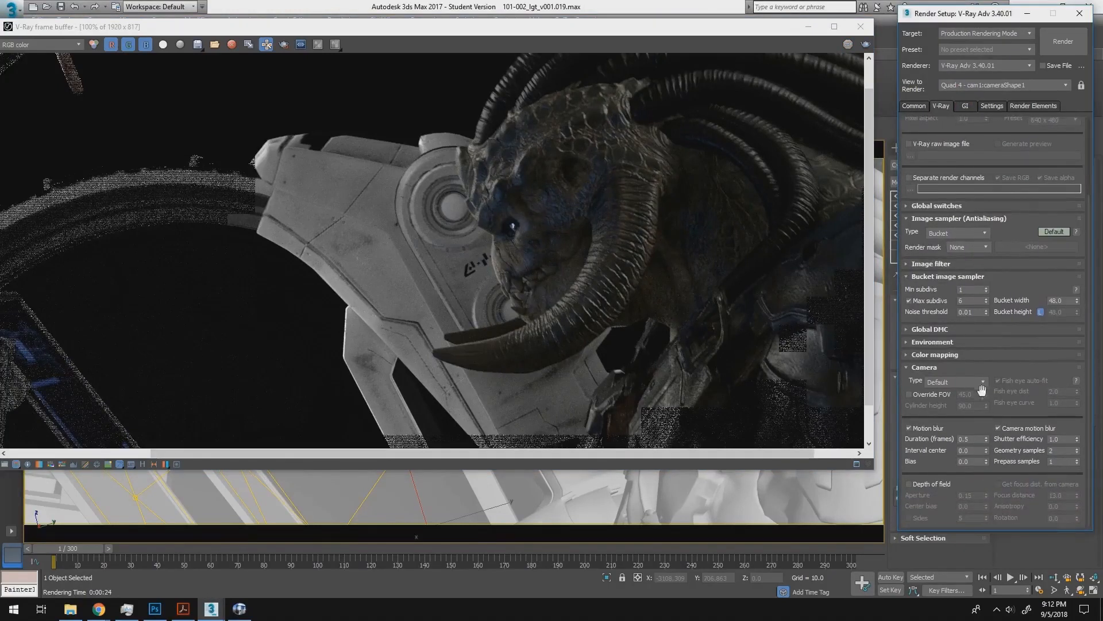
left_click(957, 439)
left_click(979, 442)
left_click_drag(264, 548, 405, 560)
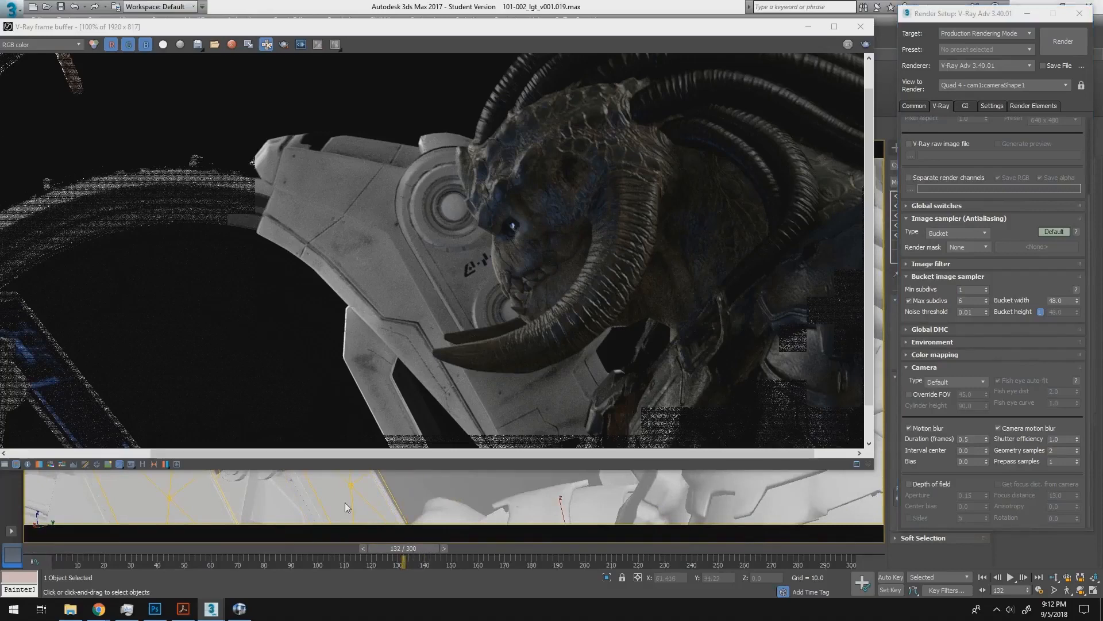
- Switch to RV, examine the blurred tusk tip at frame 102 of the comp_shake sequence, and open the annotation tools
key("alt+Tab")
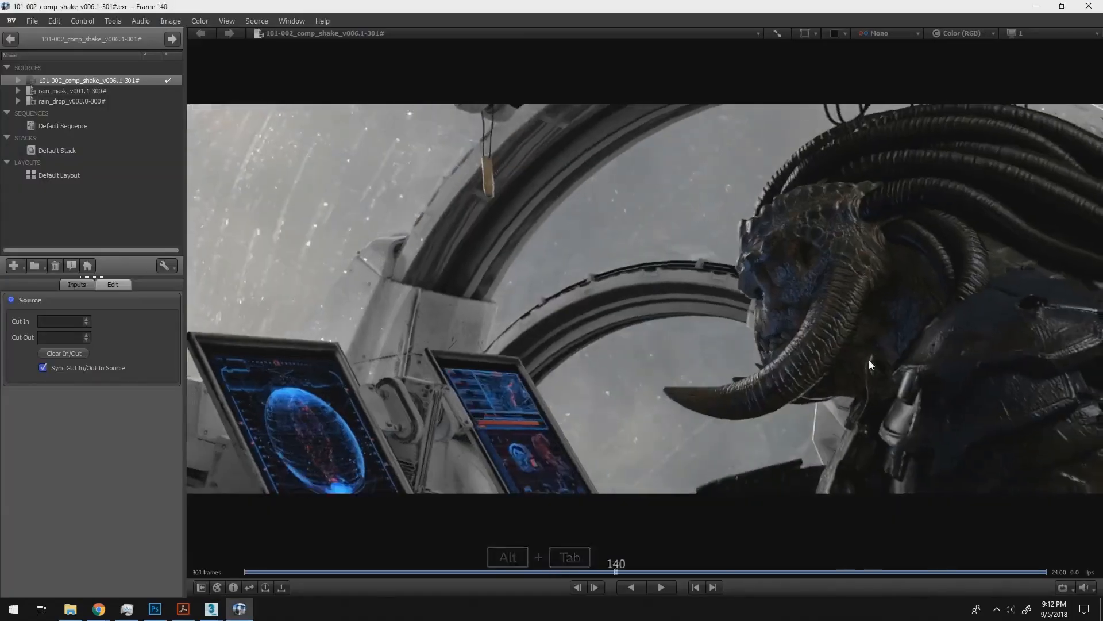
left_click_drag(869, 359, 904, 499)
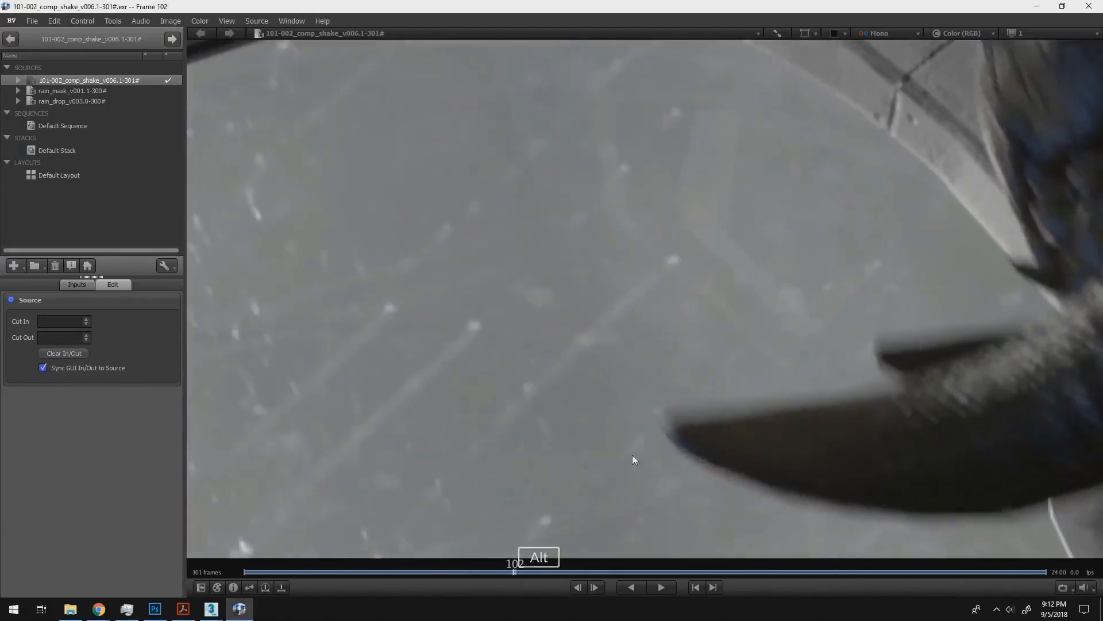
key("alt+Tab")
key("alt+Tab")
key("F10")
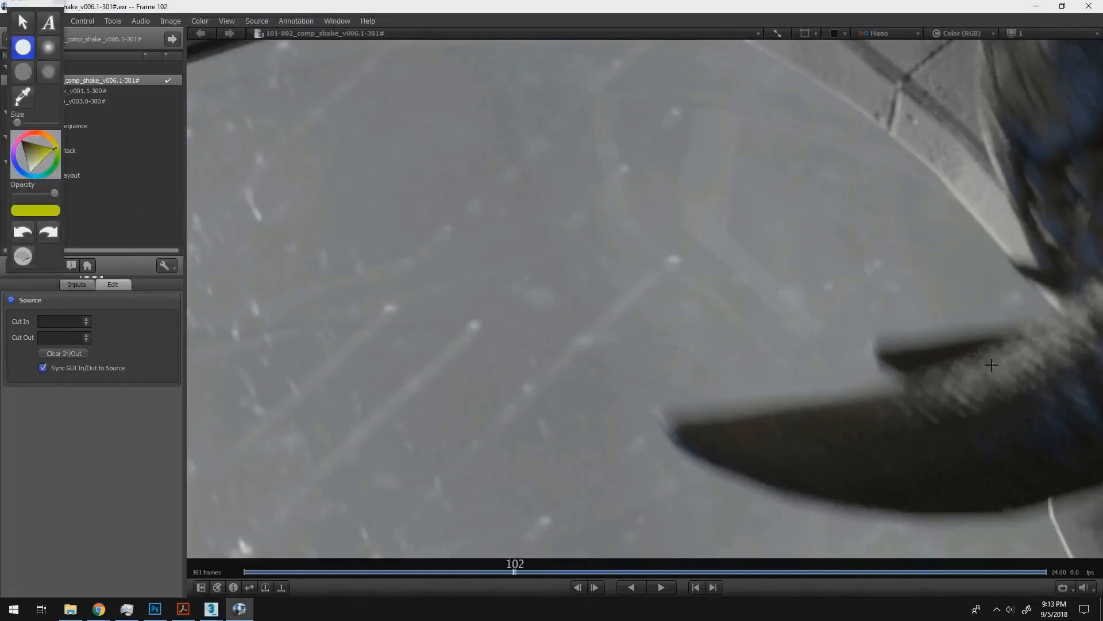
- Outline the core of the blurred tusk freehand, label it 102, and write 101.75 beside its tip
mouse_move(992, 364)
left_mouse_down()
mouse_move(912, 388)
mouse_move(696, 418)
mouse_move(673, 434)
mouse_move(936, 501)
left_mouse_up()
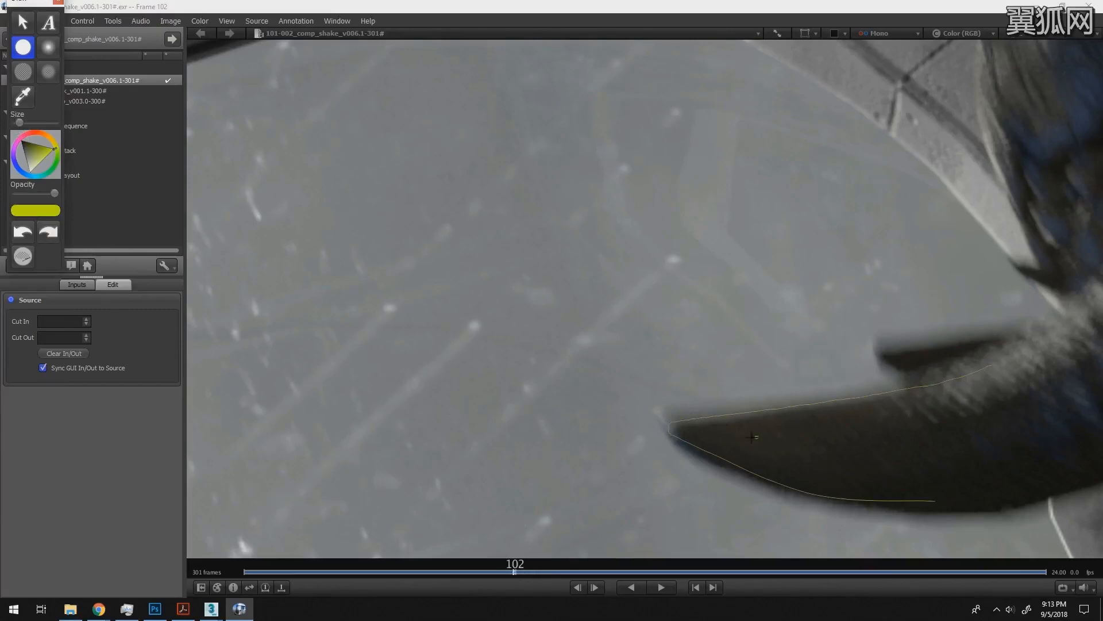
left_click_drag(775, 440, 779, 446)
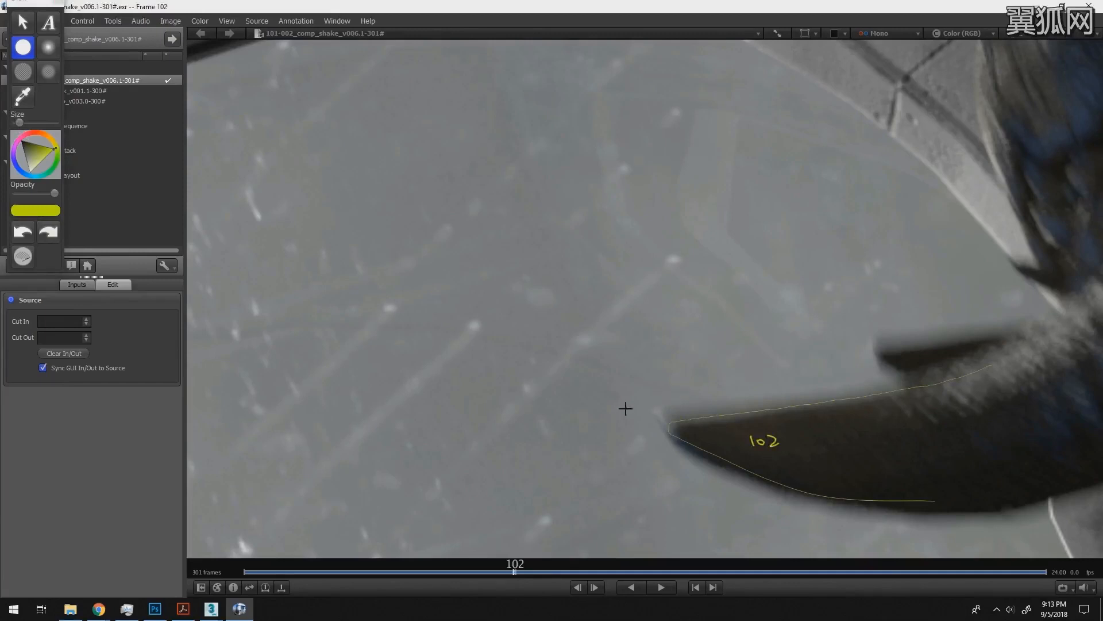
mouse_move(625, 408)
left_mouse_down()
mouse_move(649, 393)
mouse_move(697, 401)
mouse_move(800, 392)
left_mouse_up()
left_click(23, 232)
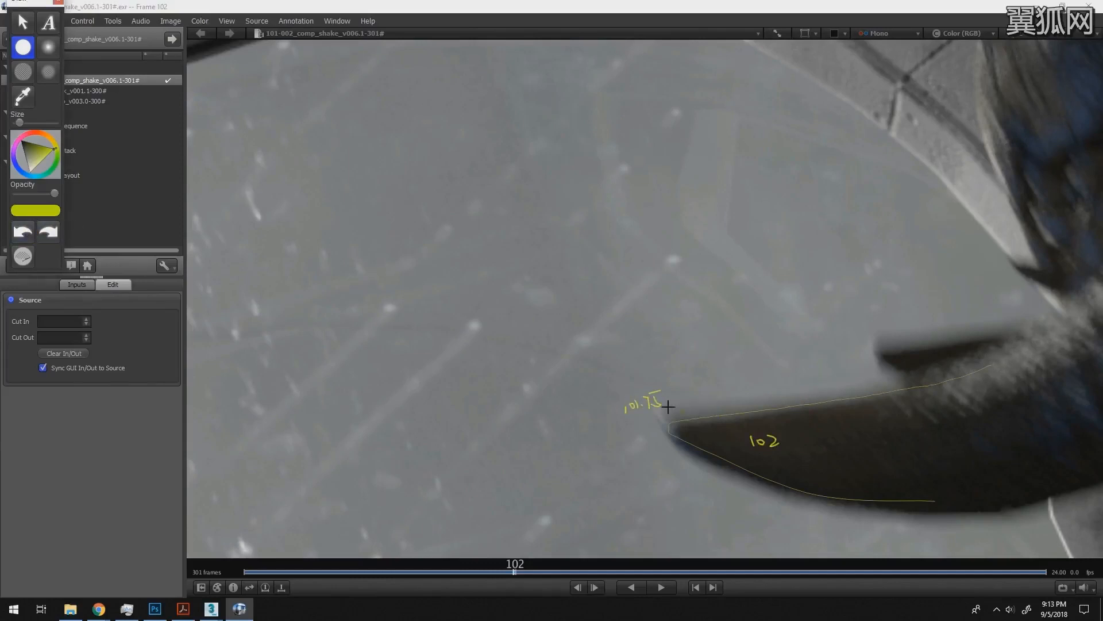
- Mark the tusk's upper and lower blur edges with dashed lines, label the lower edge 102.25, and fit the image in view
left_click_drag(666, 402, 705, 402)
left_click_drag(729, 401, 788, 398)
left_click(819, 394)
left_click_drag(855, 389, 865, 387)
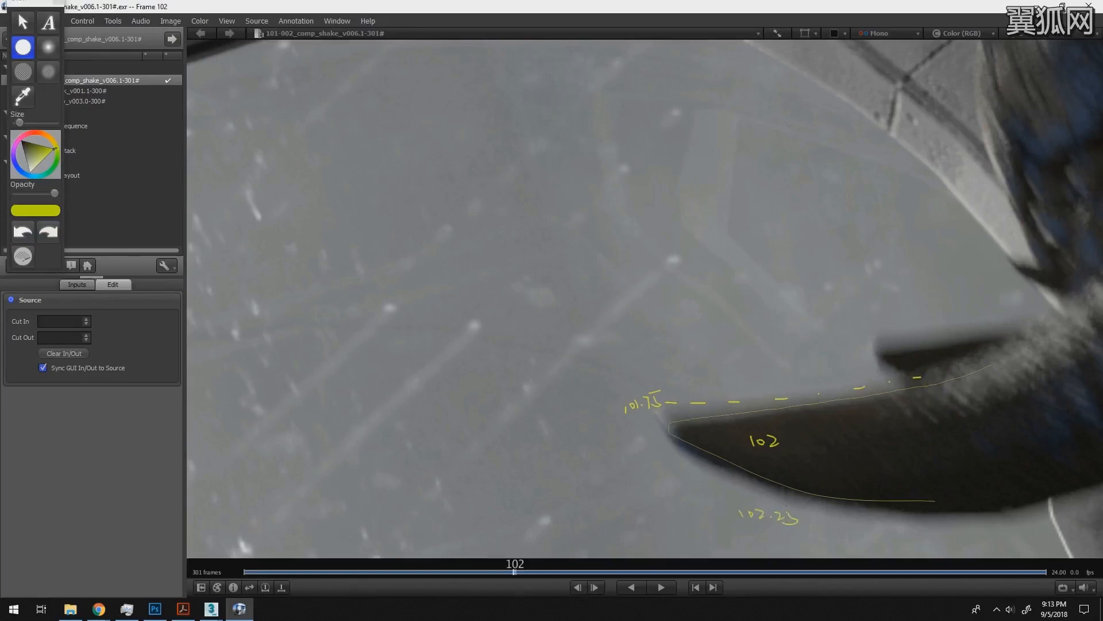
left_click_drag(703, 469, 748, 488)
left_click_drag(764, 496, 780, 502)
left_click_drag(803, 510, 850, 522)
left_click_drag(871, 524, 883, 524)
key("f")
- Switch back to 3ds Max and review the camera's motion blur duration and interval center settings
key("alt+Tab")
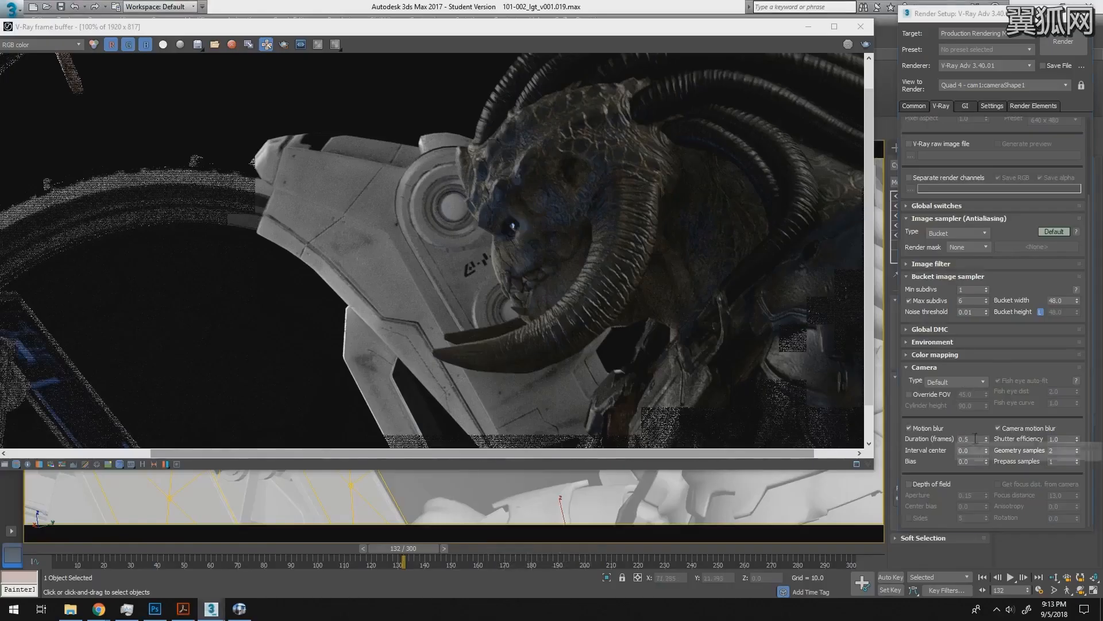
left_click(966, 439)
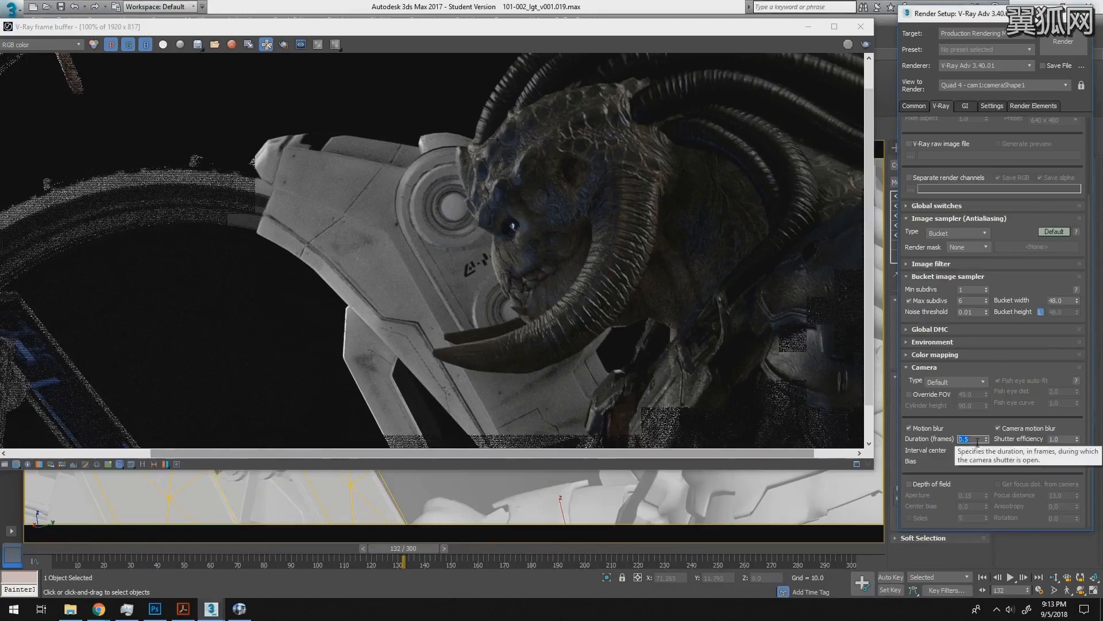
left_click(984, 473)
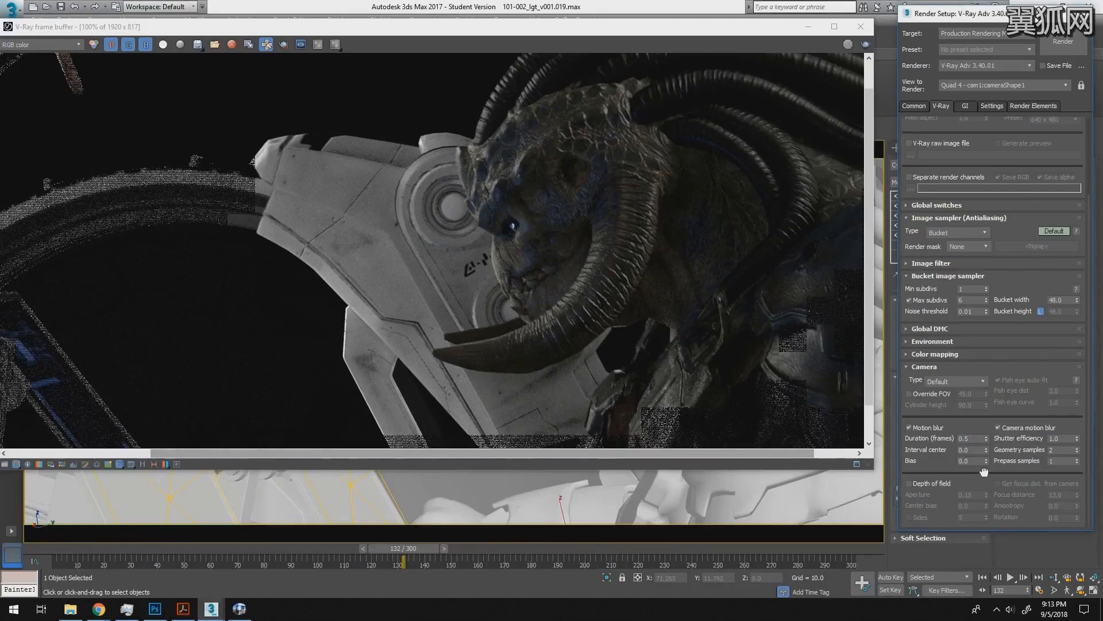
left_click(955, 448)
left_click_drag(932, 410, 959, 372)
- Review the global illumination engines, system options, V-Ray frame buffer options and brute force GI parameters
left_click(965, 109)
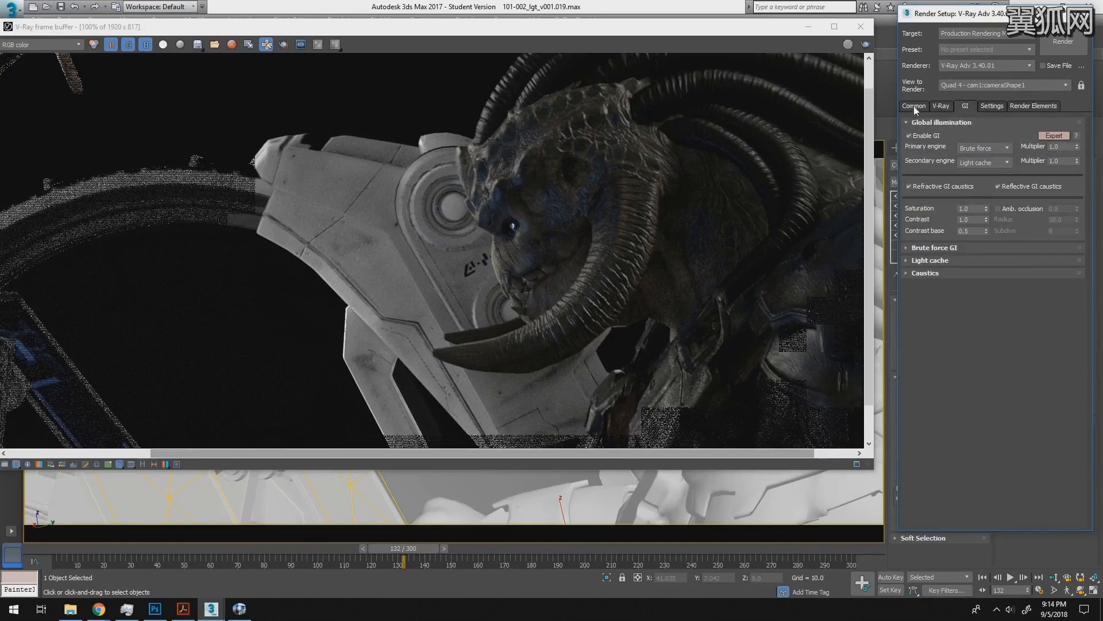
left_click(993, 107)
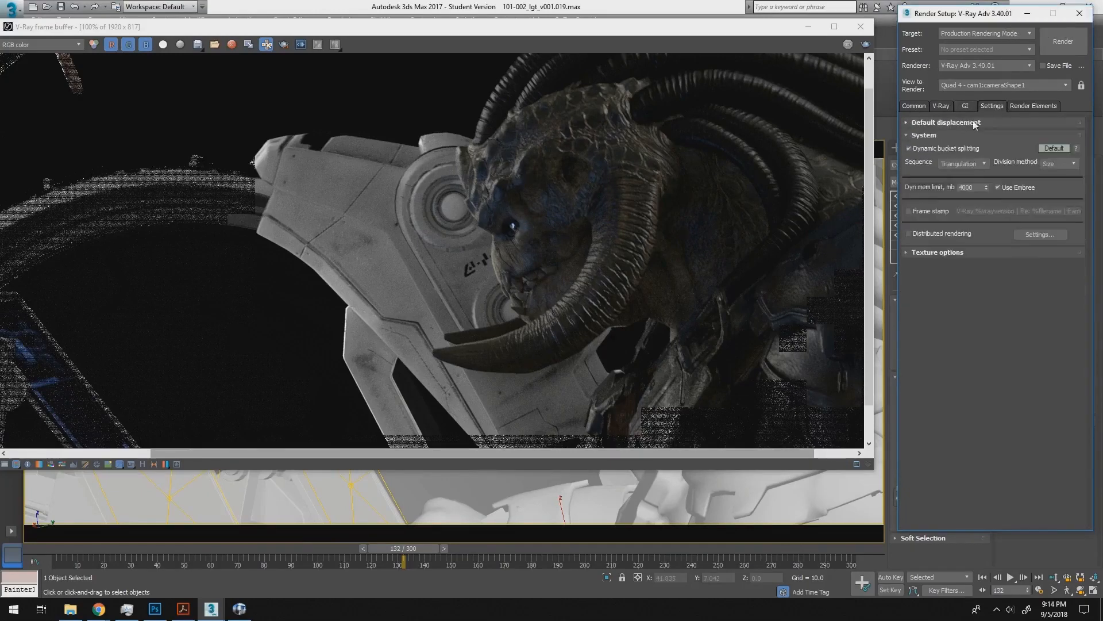
left_click(940, 107)
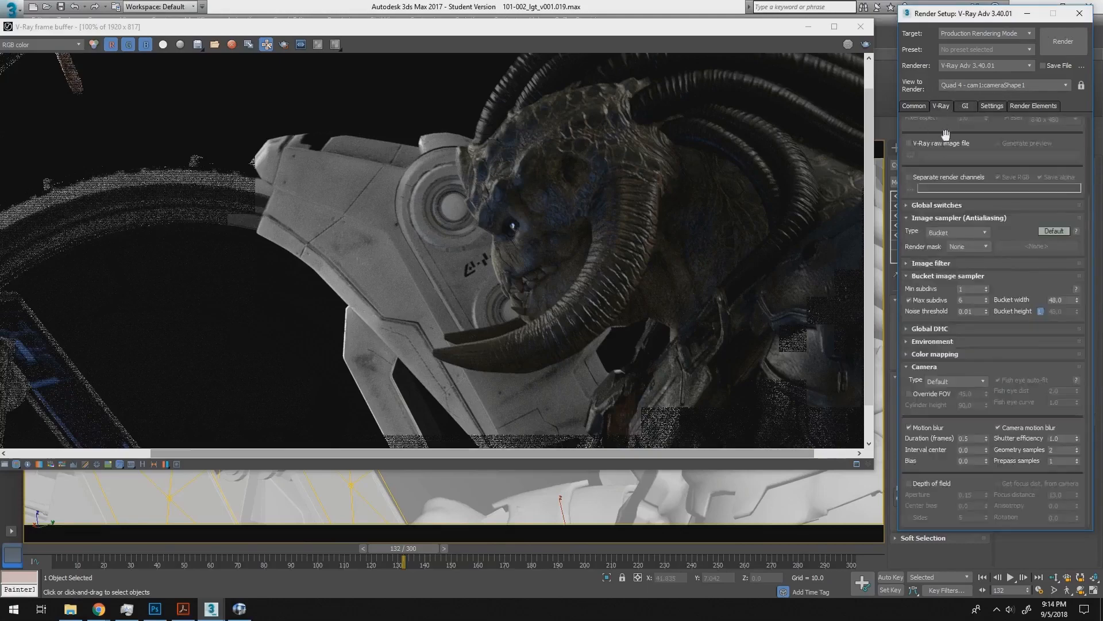
scroll(946, 133, "up", 5)
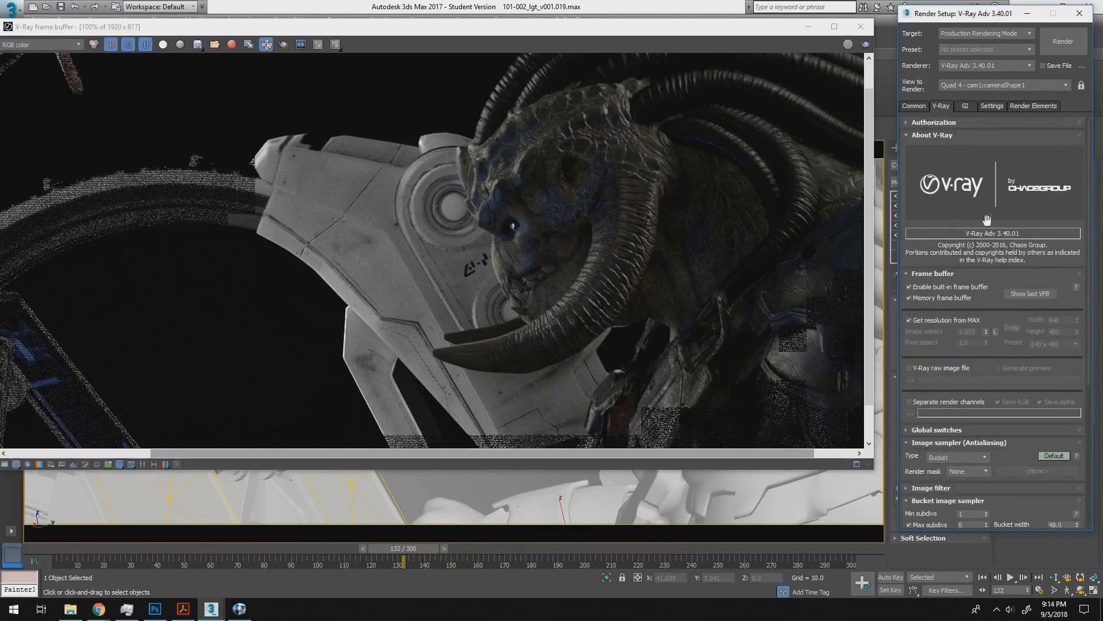
left_click(966, 106)
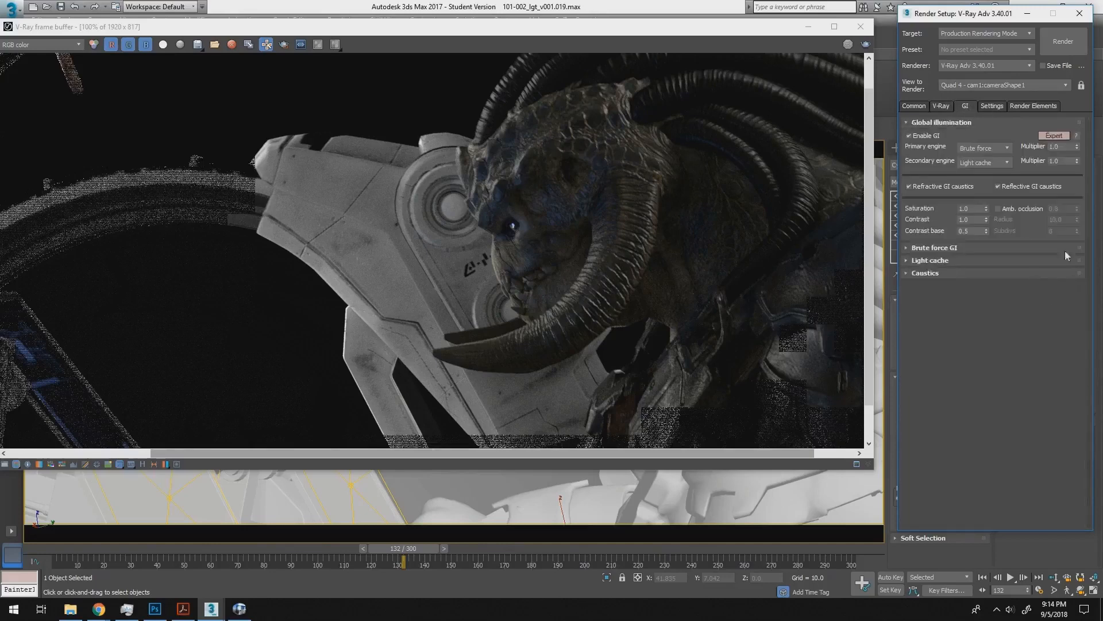
left_click(954, 248)
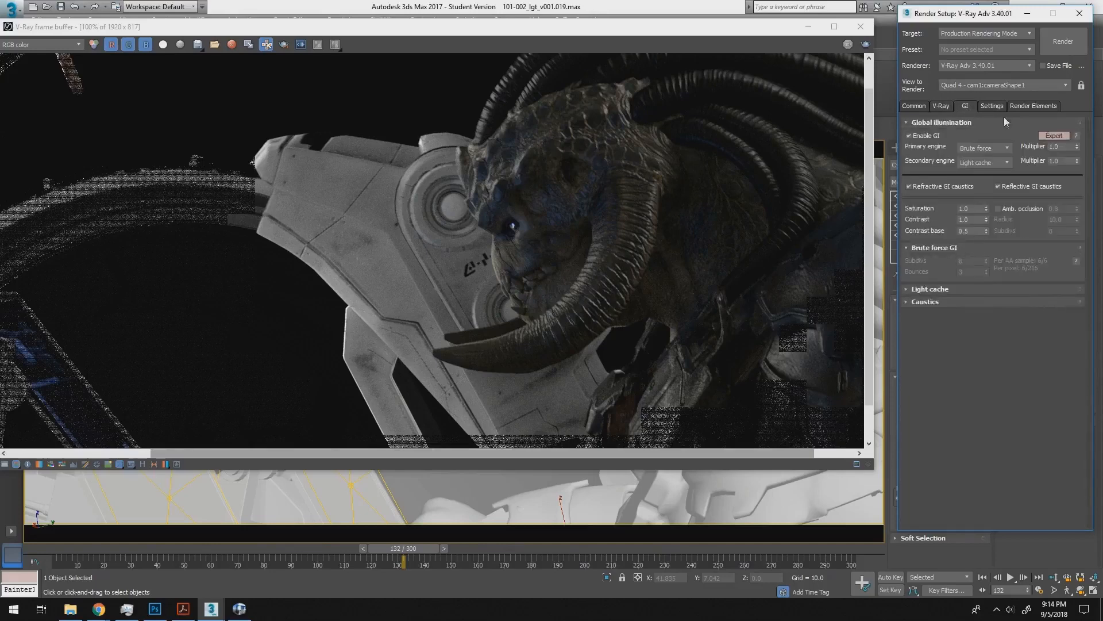
left_click(949, 248)
- Display the render elements list and look through its V-Ray passes and per-light diffuse and specular elements
left_click(1018, 107)
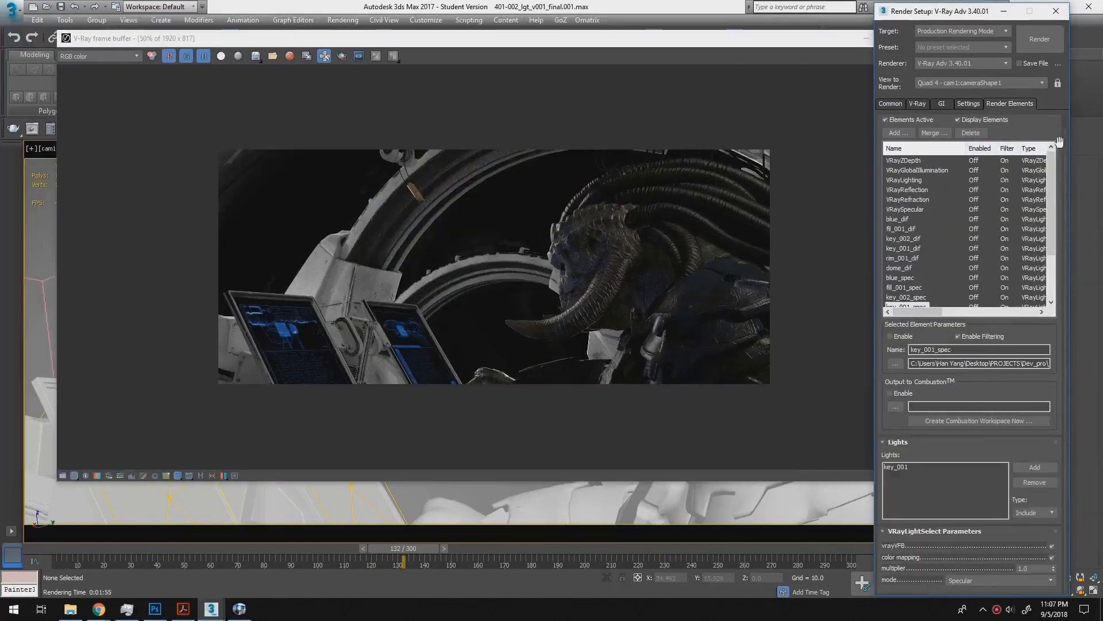
left_click_drag(1054, 127, 1035, 159)
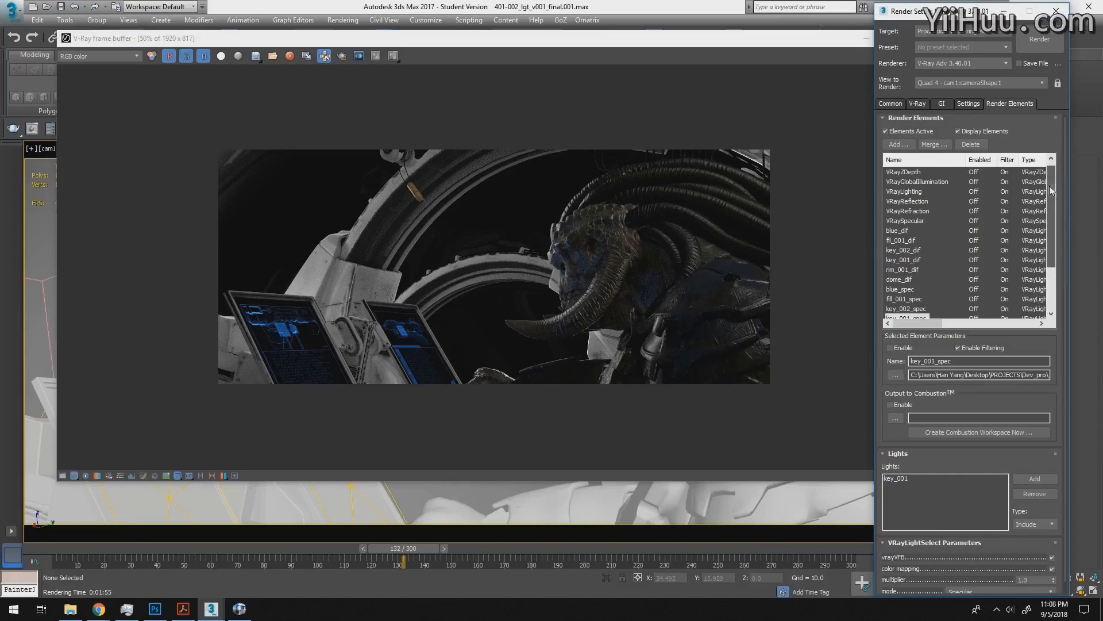
left_click_drag(1050, 185, 1052, 246)
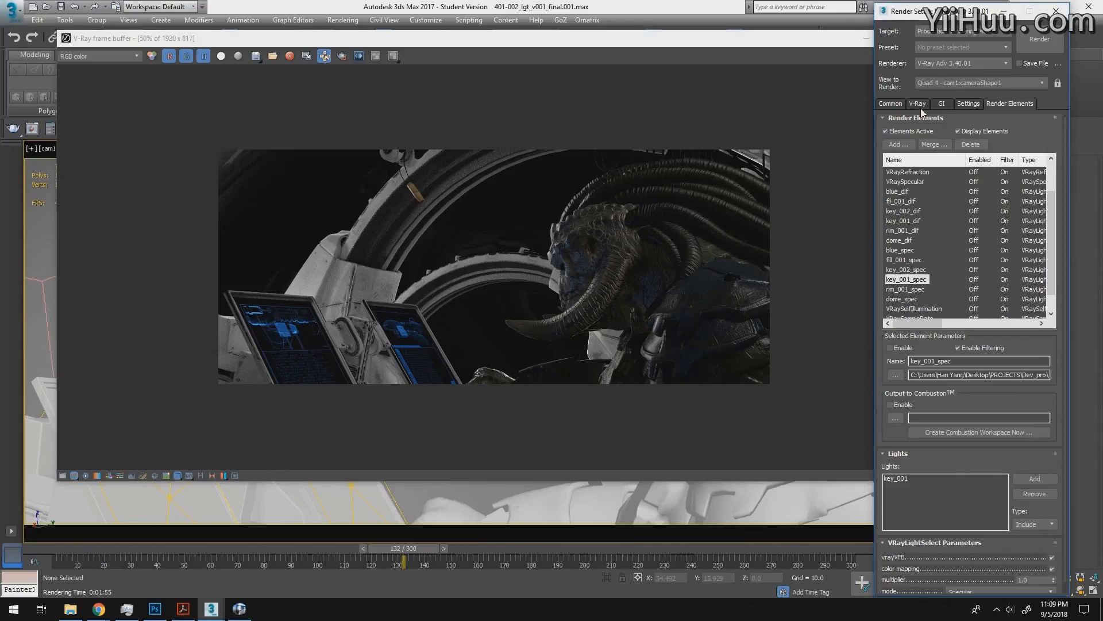
- Bring the V-Ray frame buffer forward, zoom the render to 100%, and maximize its window
left_click_drag(437, 41, 428, 41)
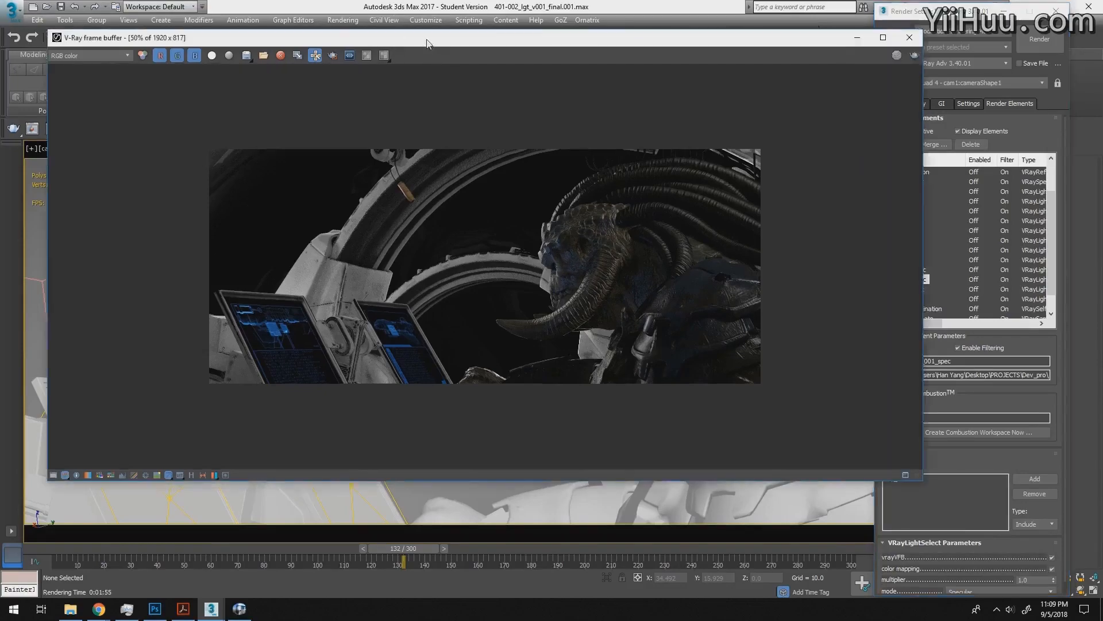
left_click(486, 214, "ctrl")
left_click(487, 216, "ctrl")
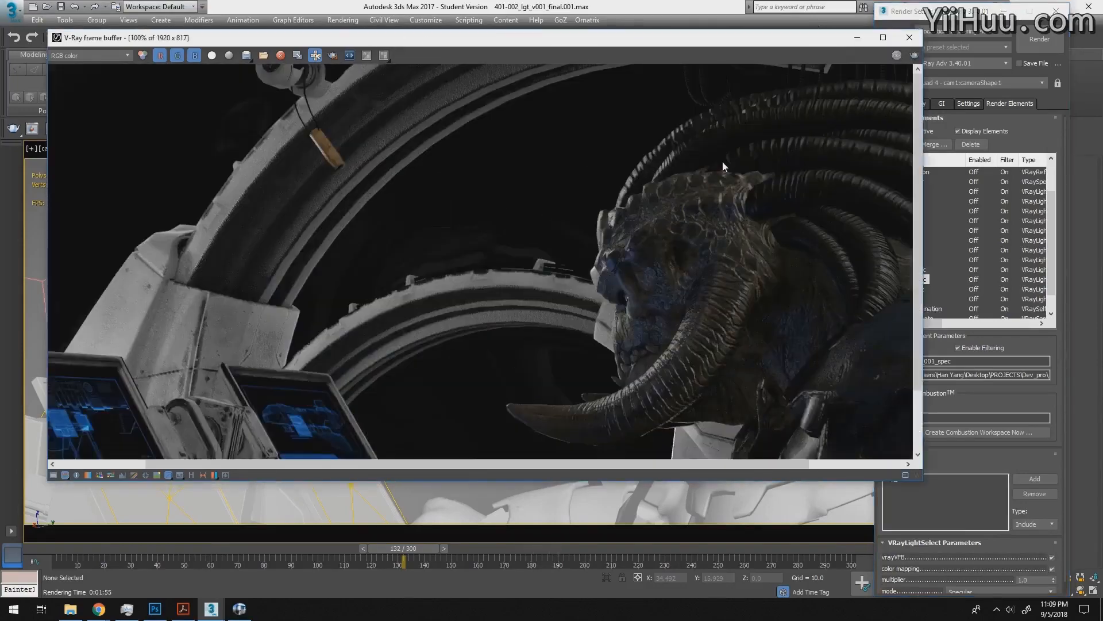
left_click(884, 38)
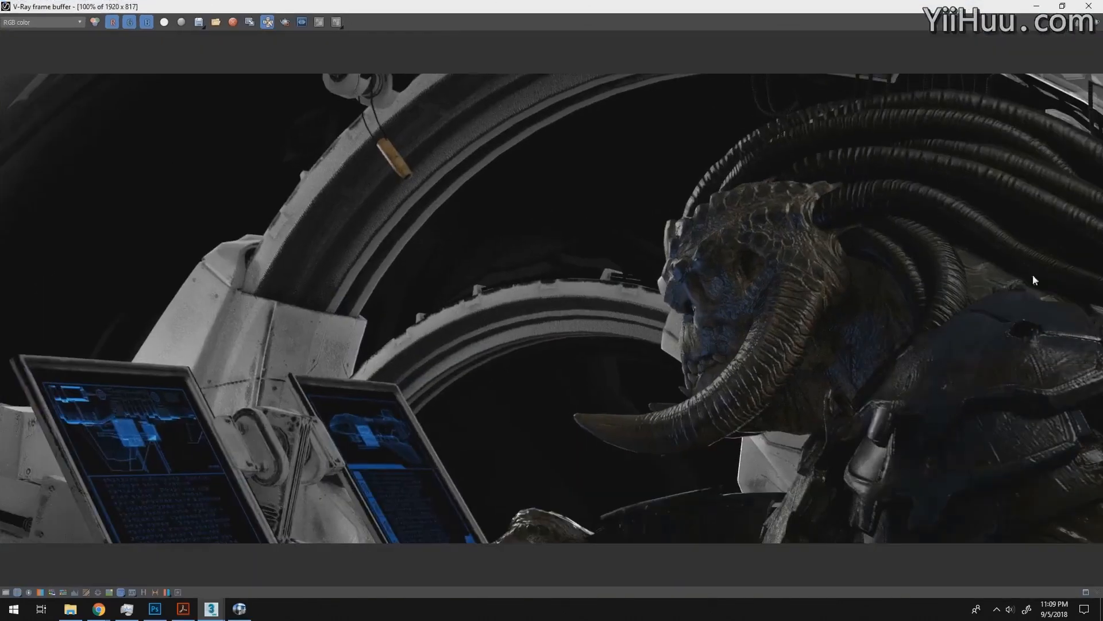
- Look through the render passes from RGB color through Alpha, VRayZDepth, VRayGlobalIllumination, VRayLighting and VRayReflection to VRayRefraction
left_click(74, 23)
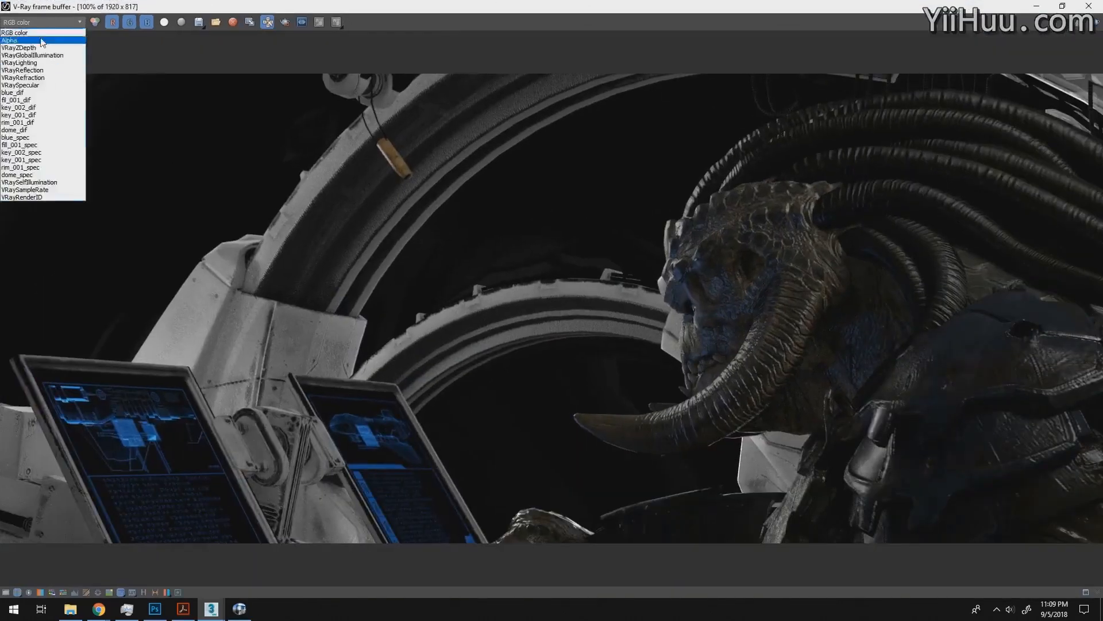
left_click(39, 35)
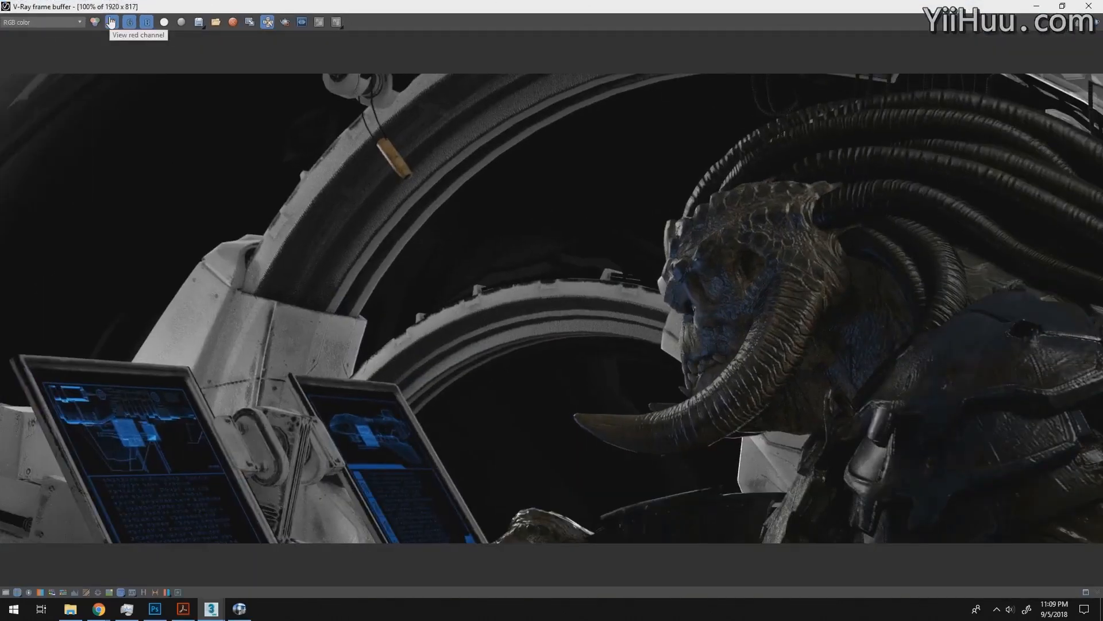
key("Down")
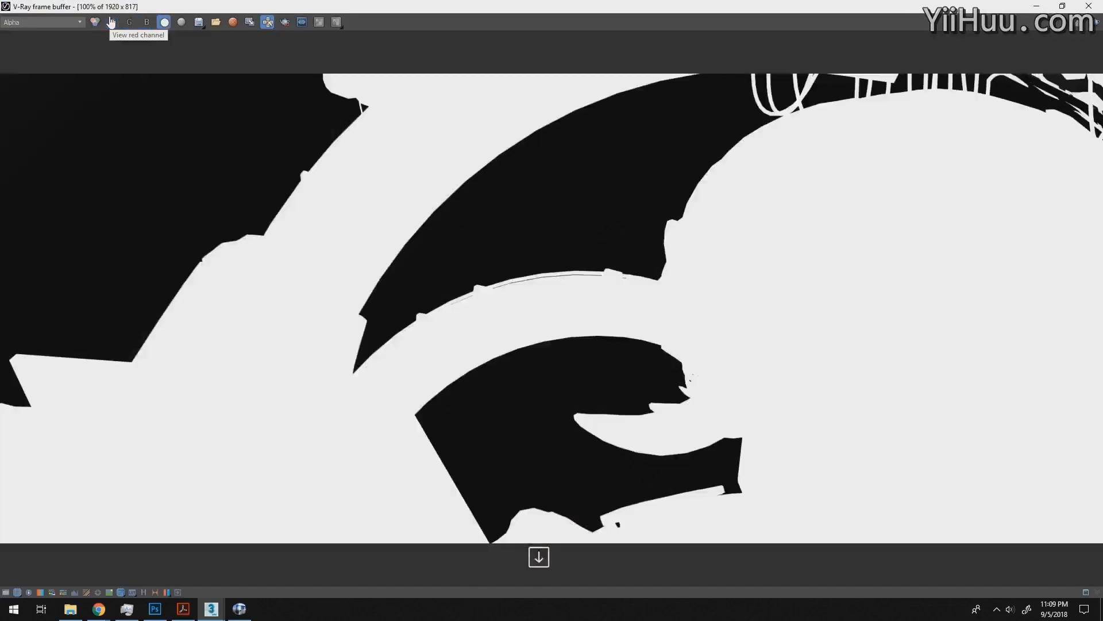
key("Down")
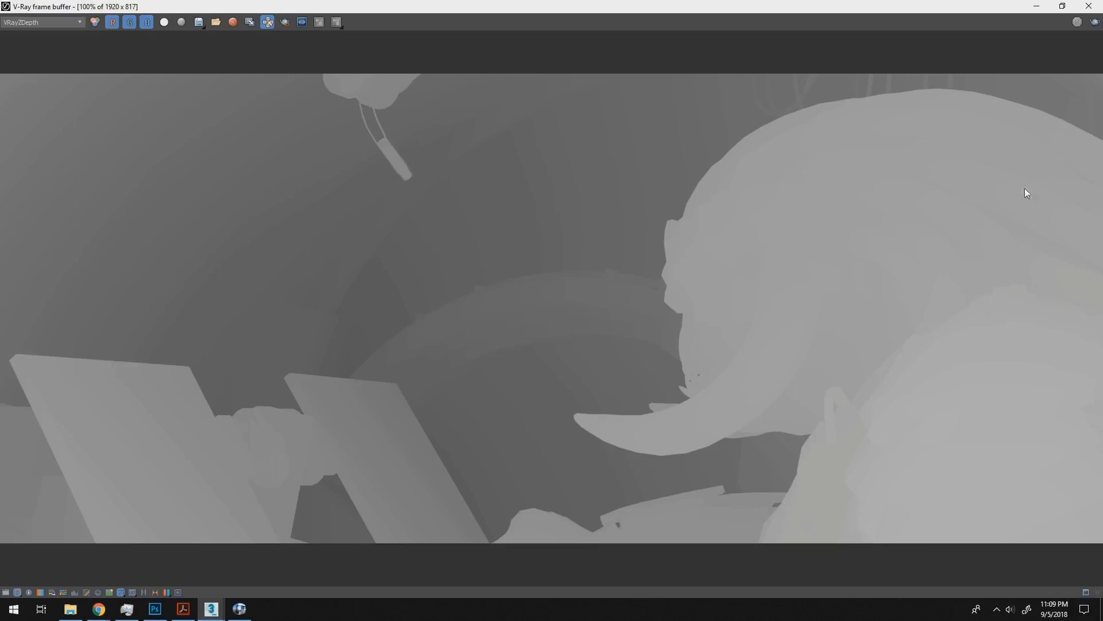
key("Down")
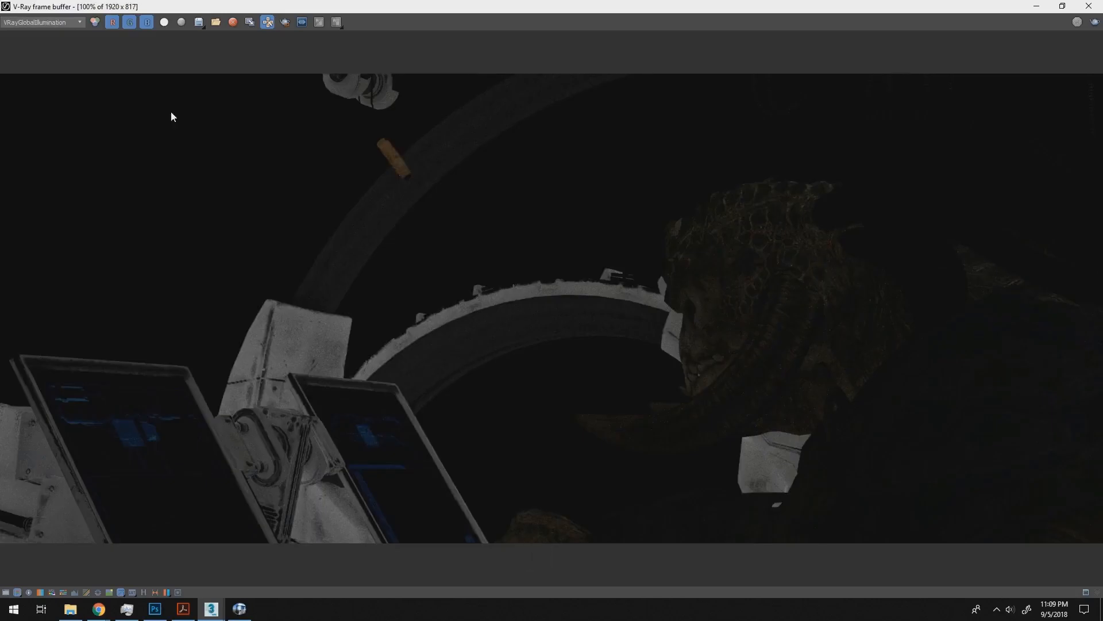
key("Down")
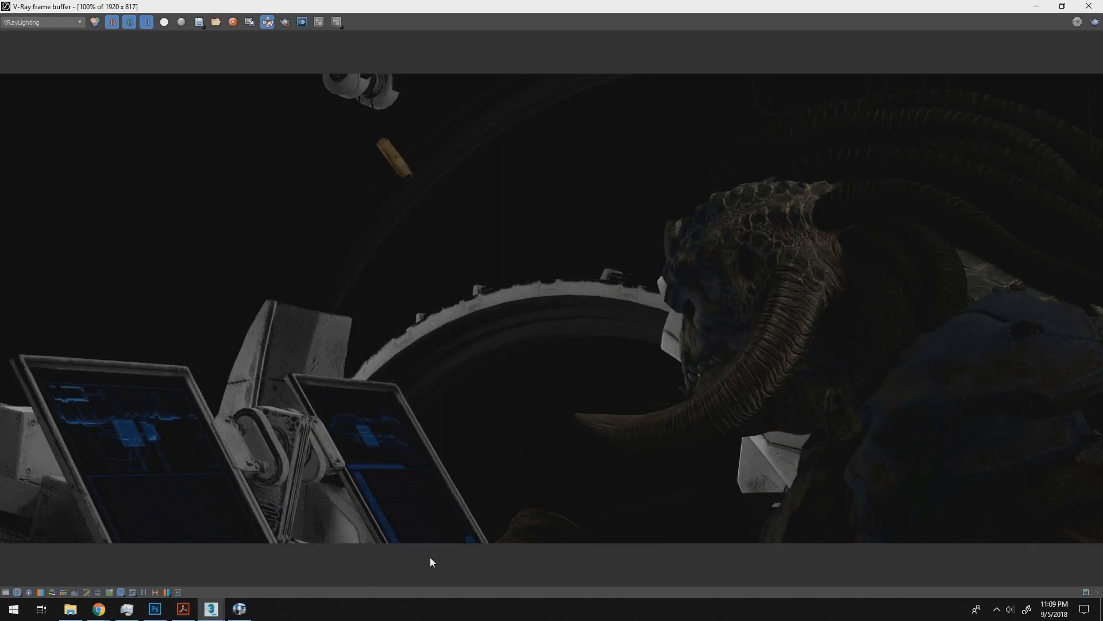
key("Down")
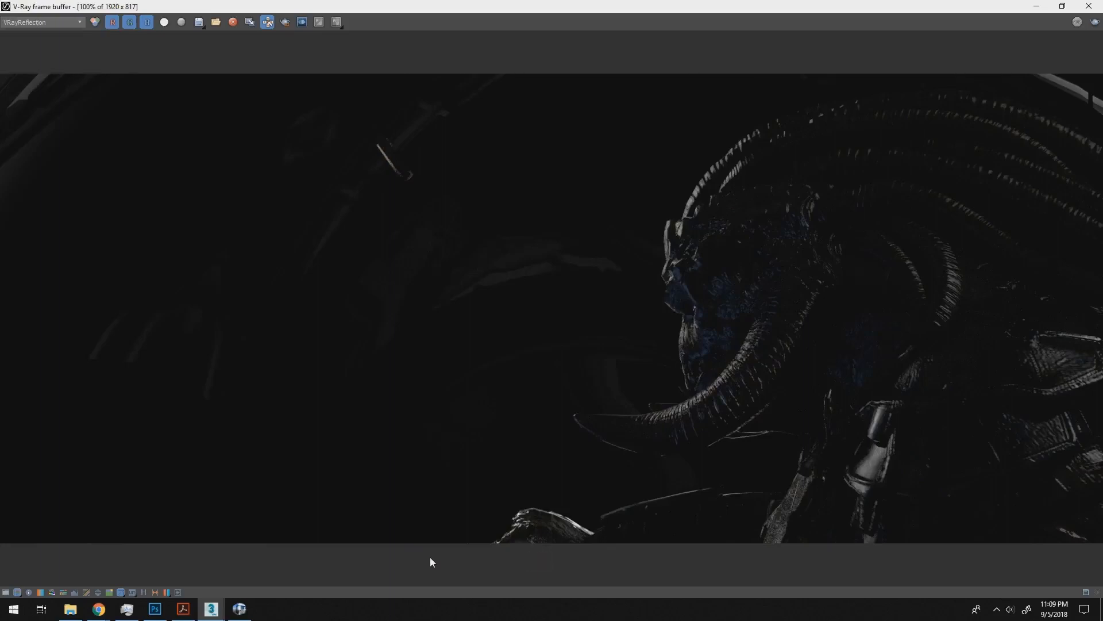
key("Down")
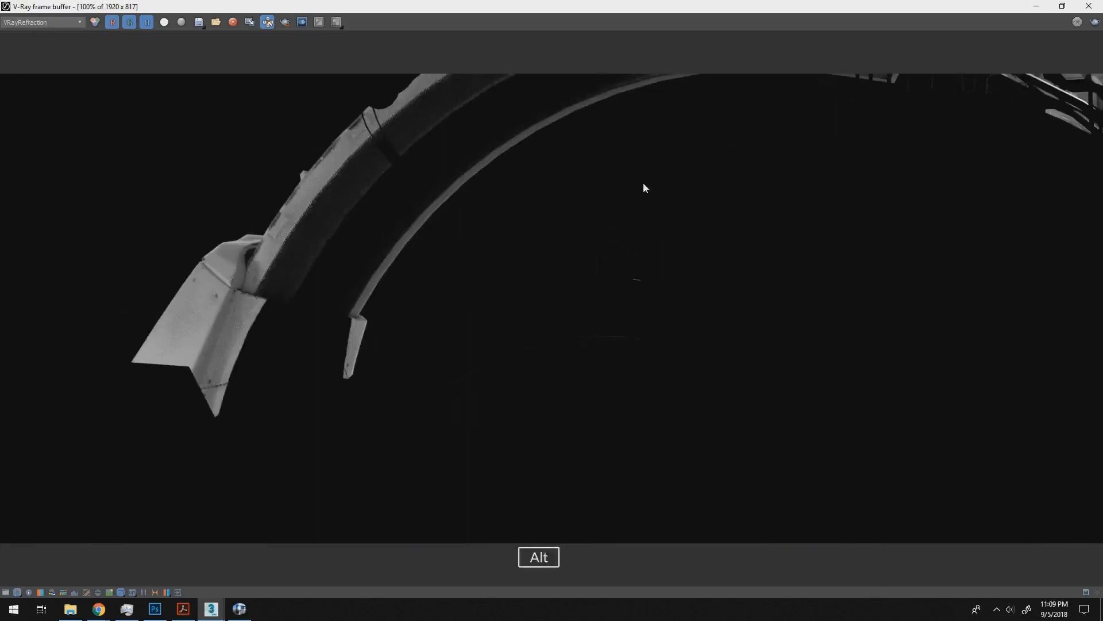
- Switch between the 101-002_comp_shake composite and the V-Ray frame buffer to compare the window glass with the VRayRefraction pass
key("alt+Tab")
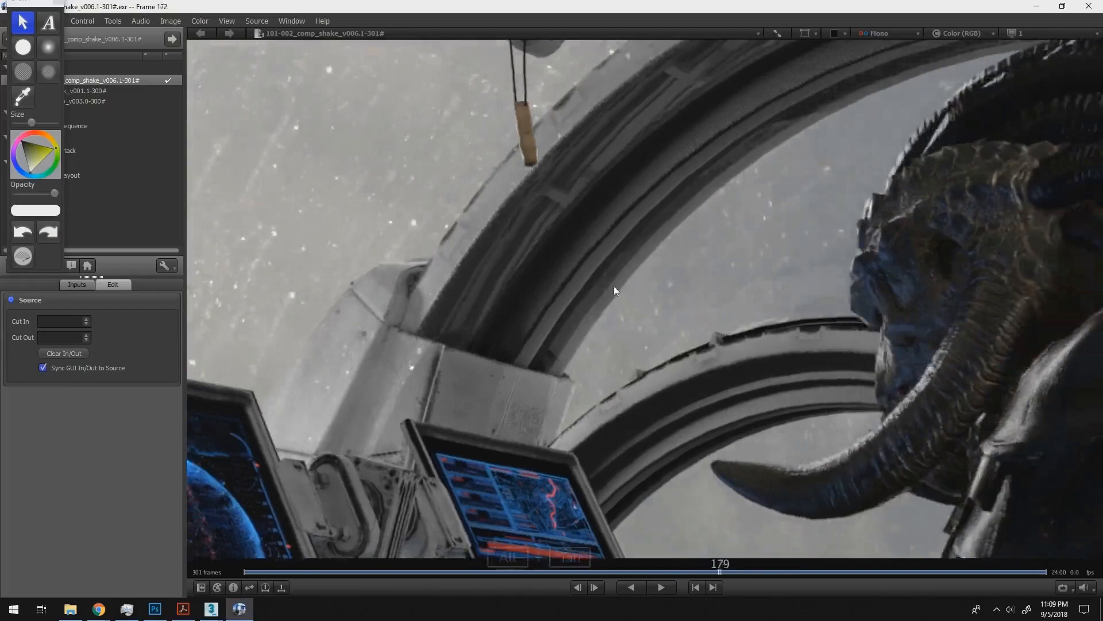
left_click_drag(614, 289, 596, 290)
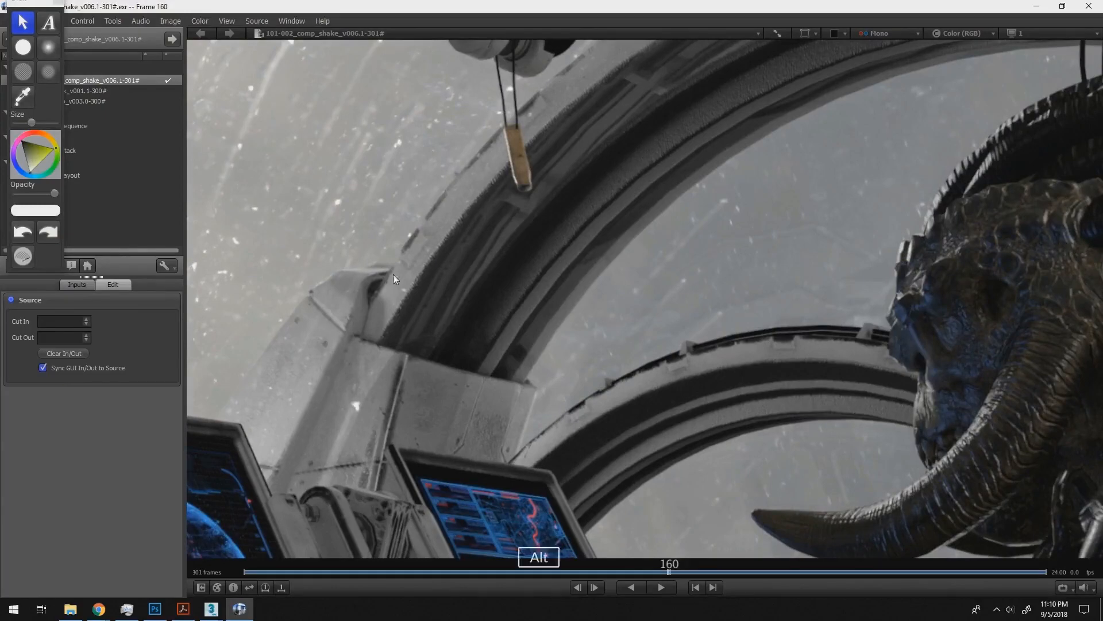
key("alt+Tab")
key("alt+Tab")
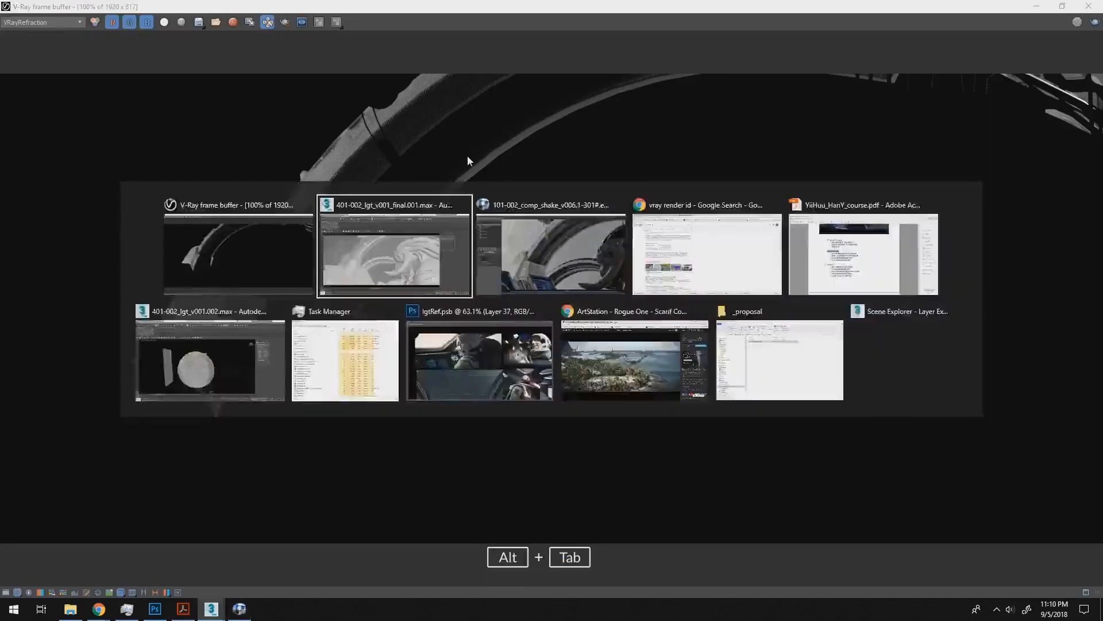
key("alt+Tab")
key("alt+Tab")
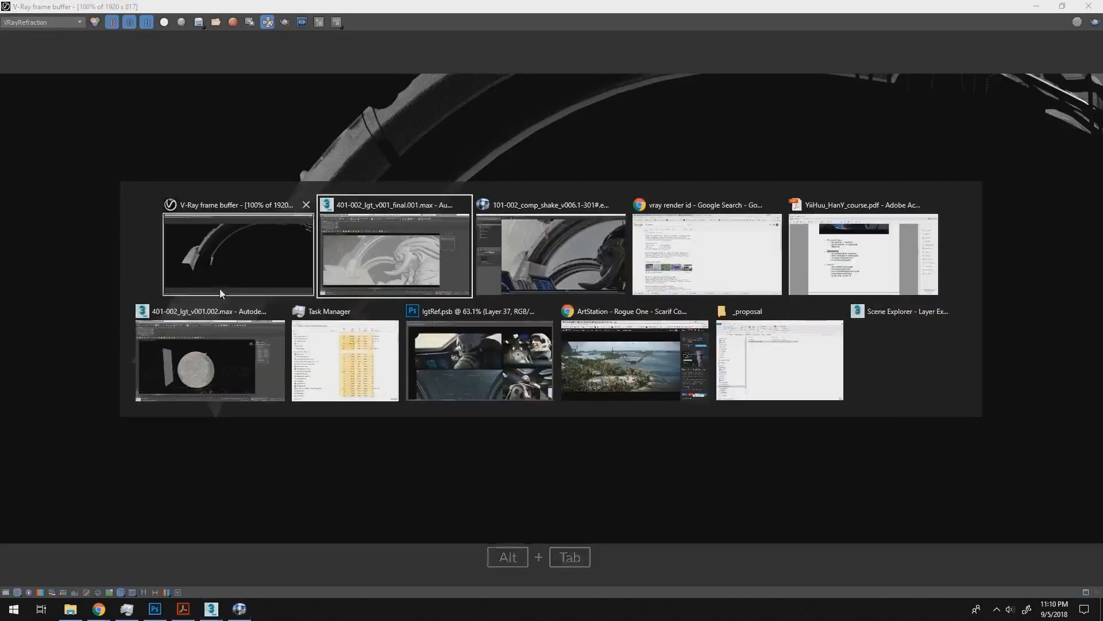
key("alt+Tab")
key("alt+Tab")
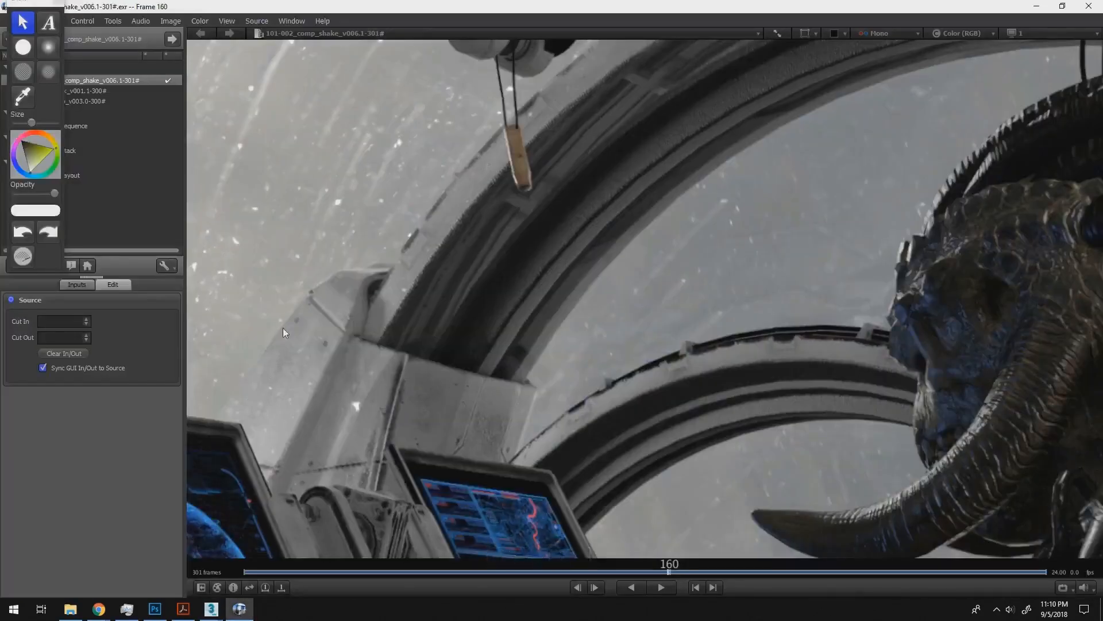
key("alt+Tab")
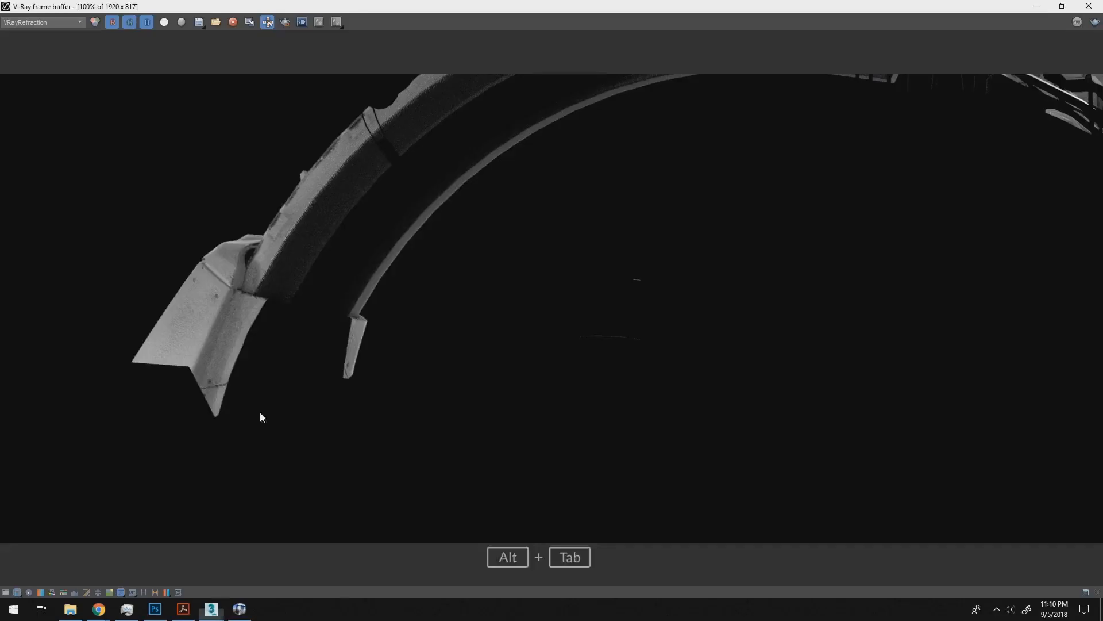
key("alt+Tab")
key("alt+Tab")
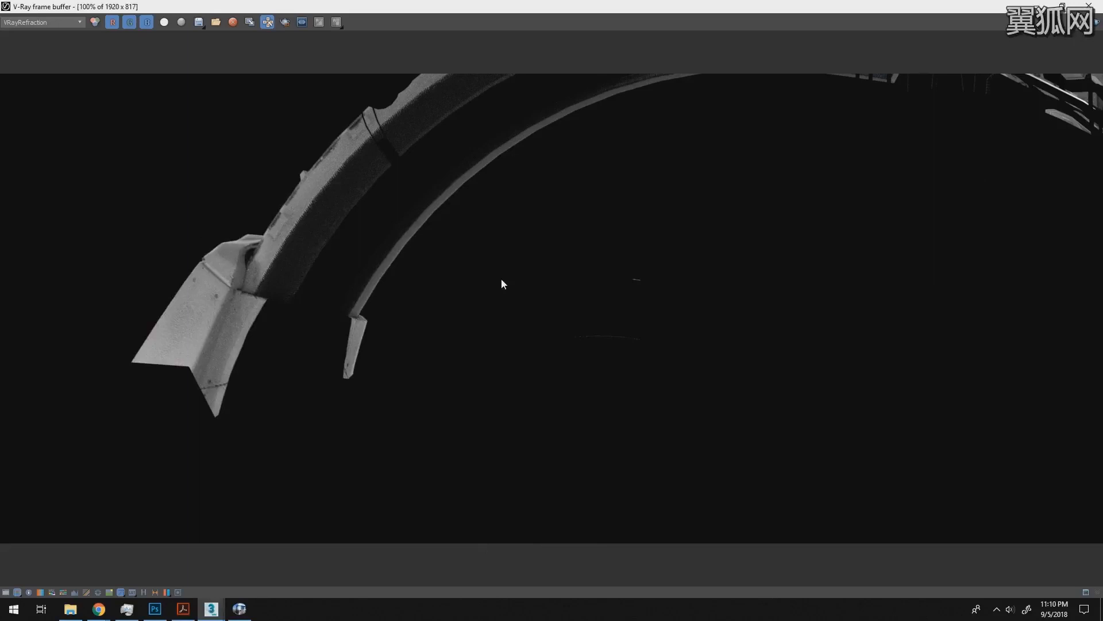
- Display the VRaySpecular and blue_dif passes, inspect the creature's face up close in blue_dif, and return to 100% zoom
left_click(43, 25)
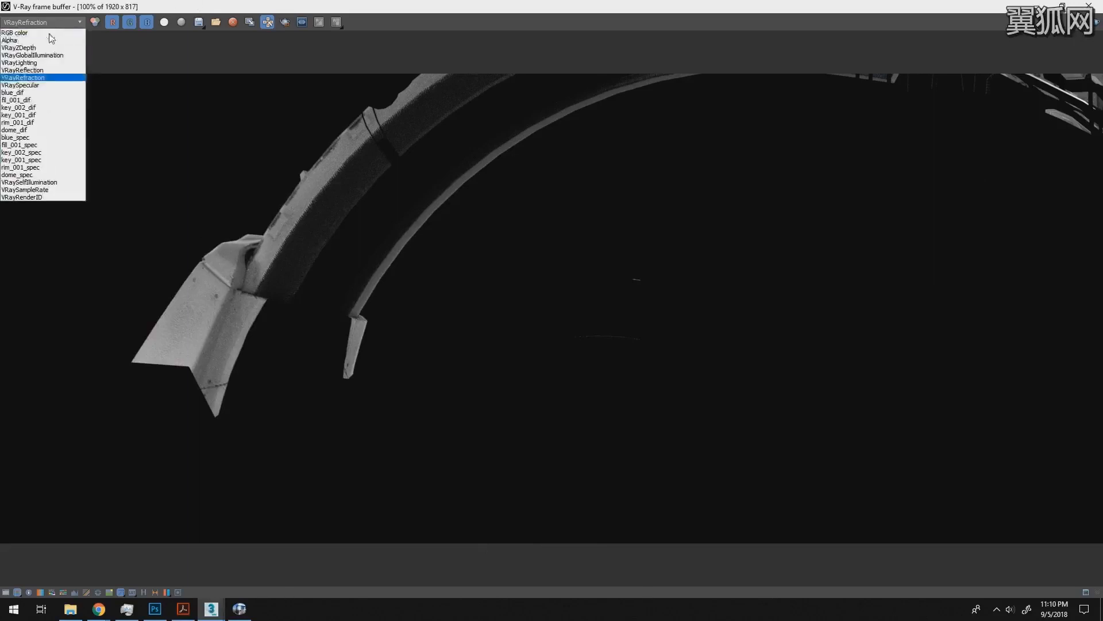
left_click(41, 91)
key("Down")
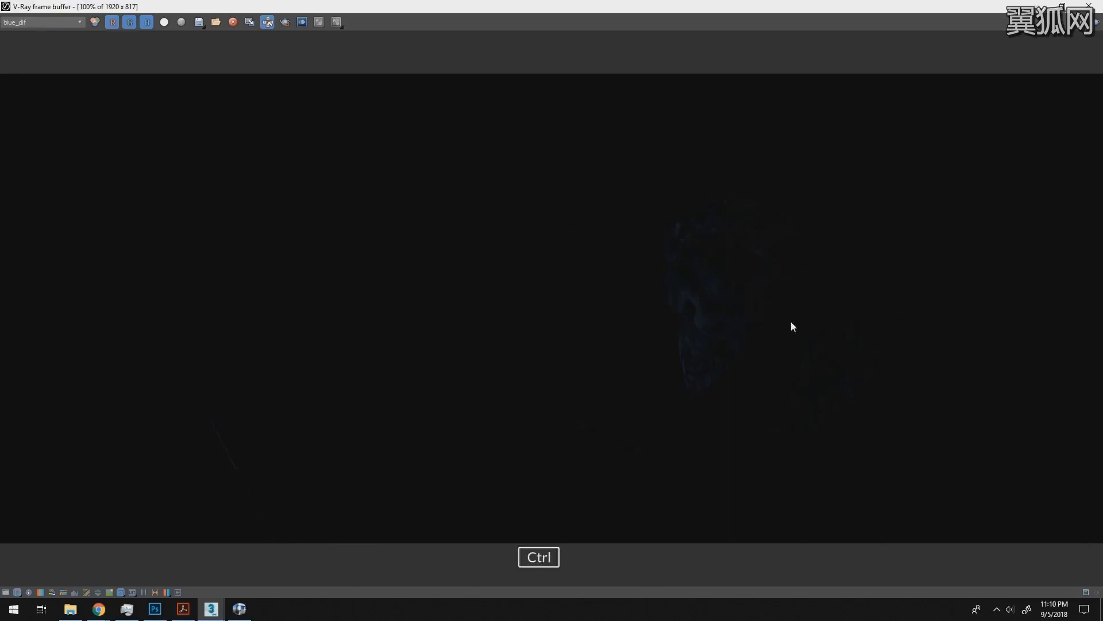
left_click(804, 336, "ctrl")
left_click(747, 356, "ctrl")
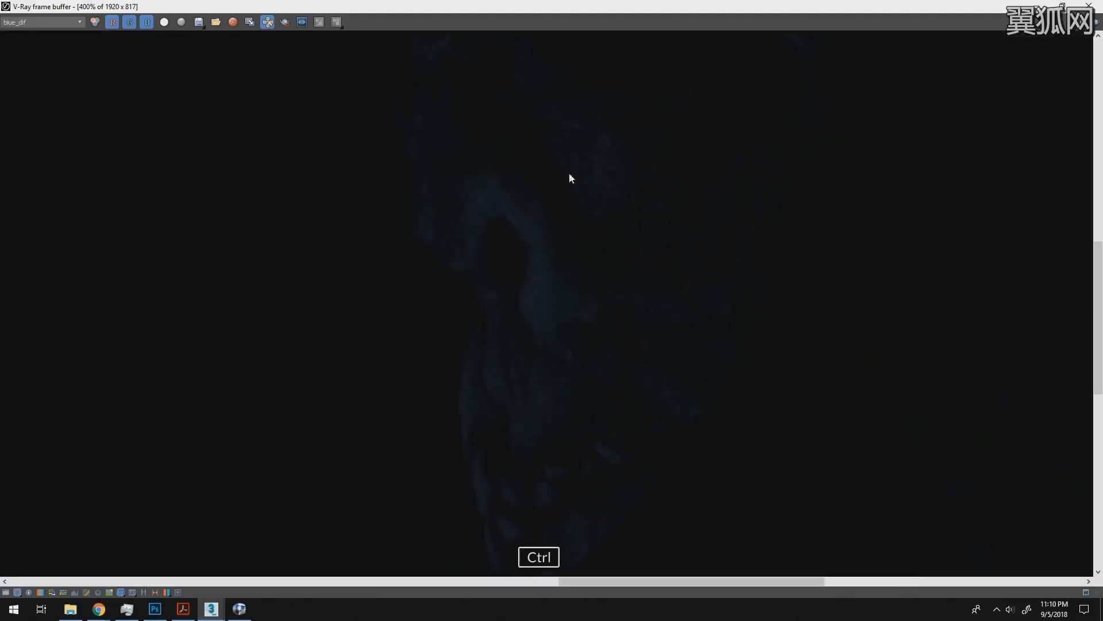
right_click(611, 313, "ctrl")
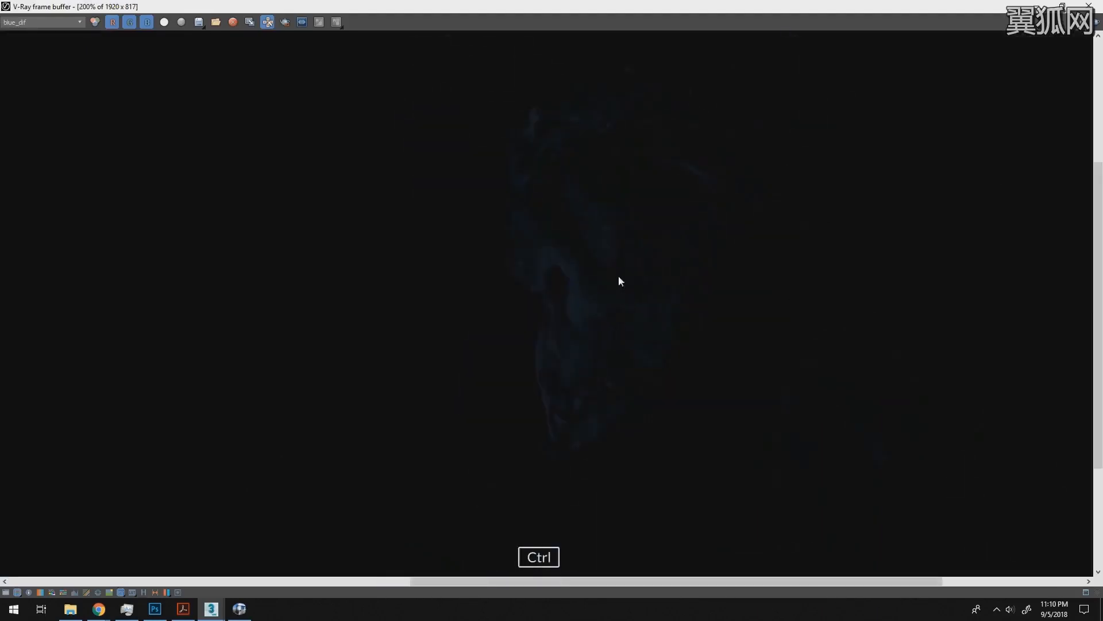
right_click(598, 249, "ctrl")
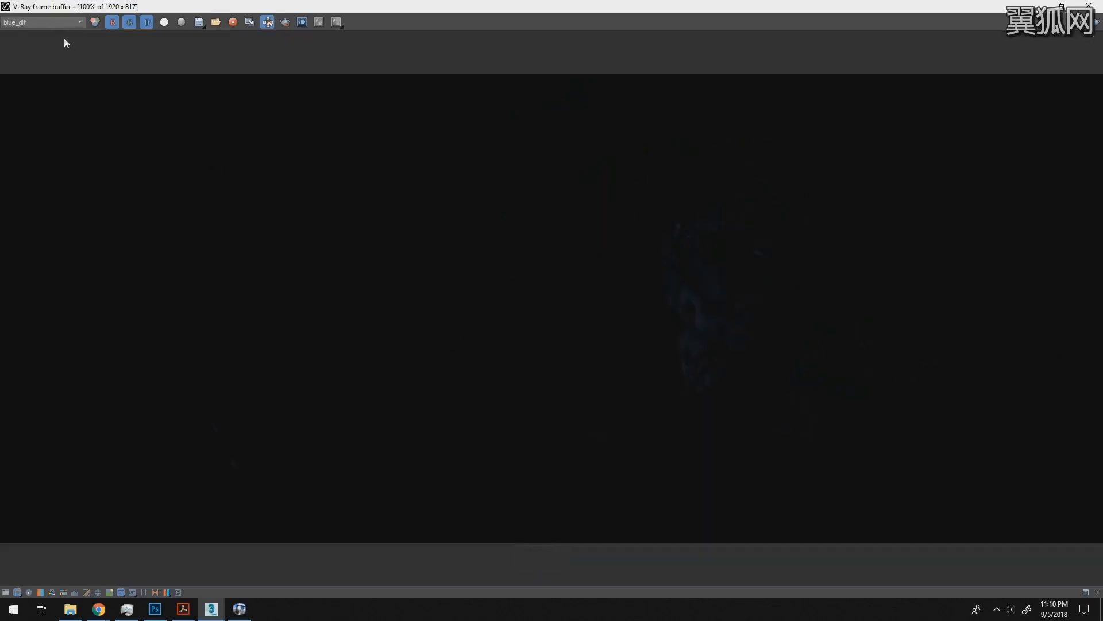
- Review the fil_001_dif, key_002_dif and key_001_dif light passes, then step back toward blue_dif
left_click(43, 22)
left_click(35, 102)
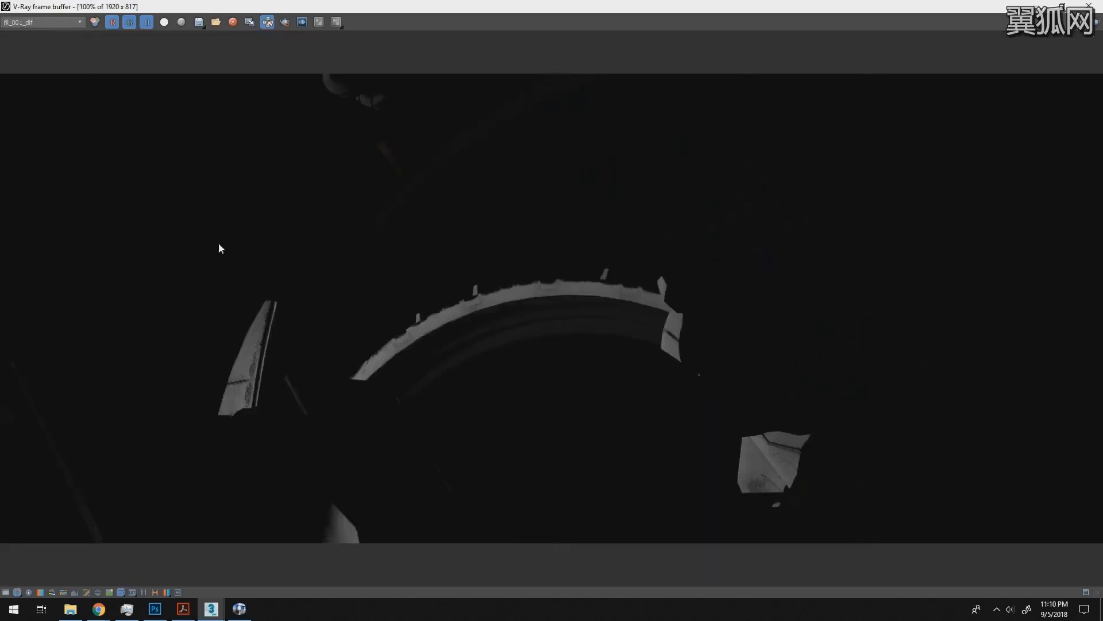
key("Down")
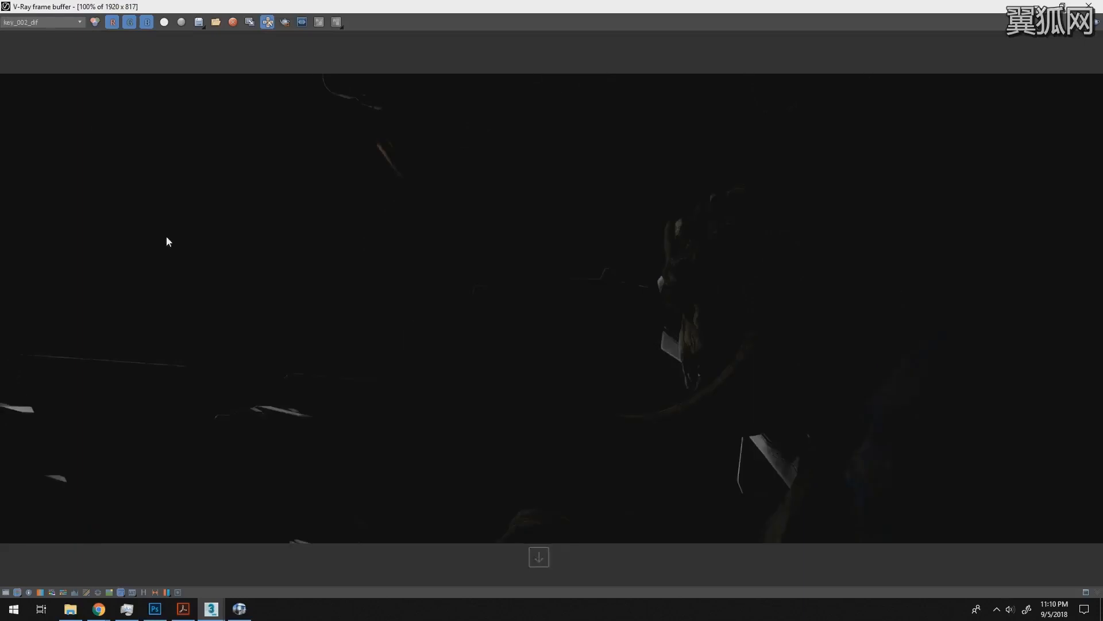
key("Down")
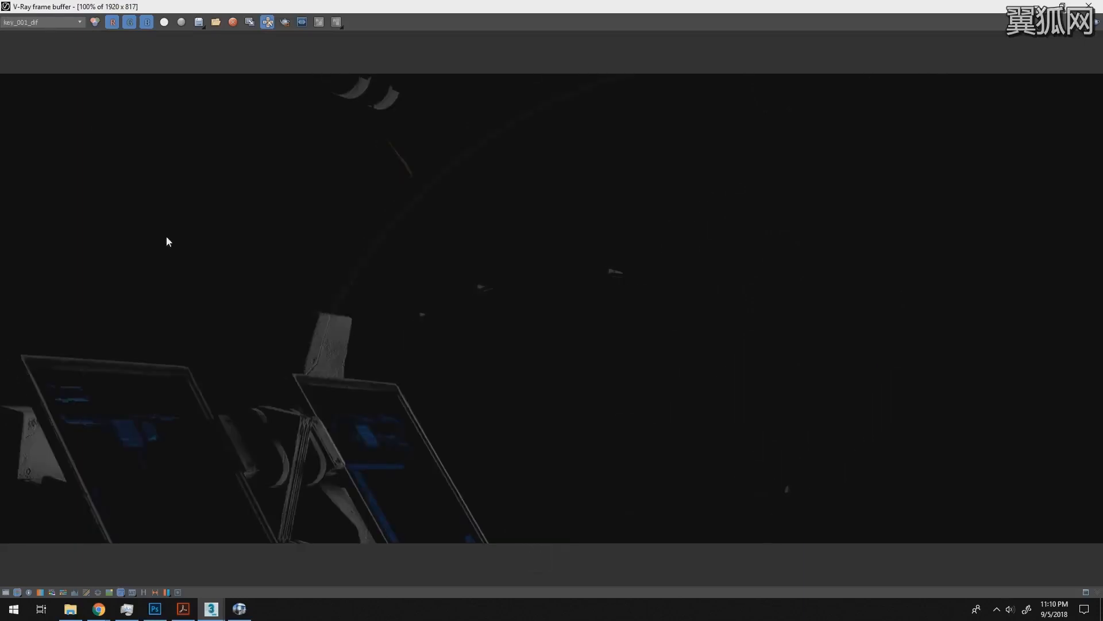
key("Up")
key("Up")
key("Up")
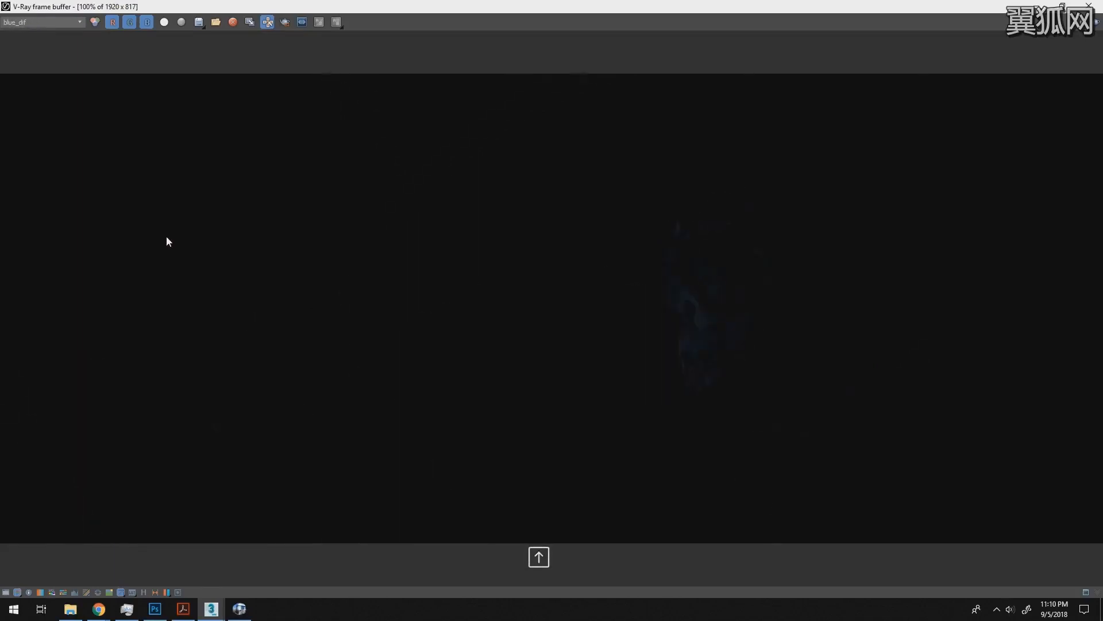
key("Up")
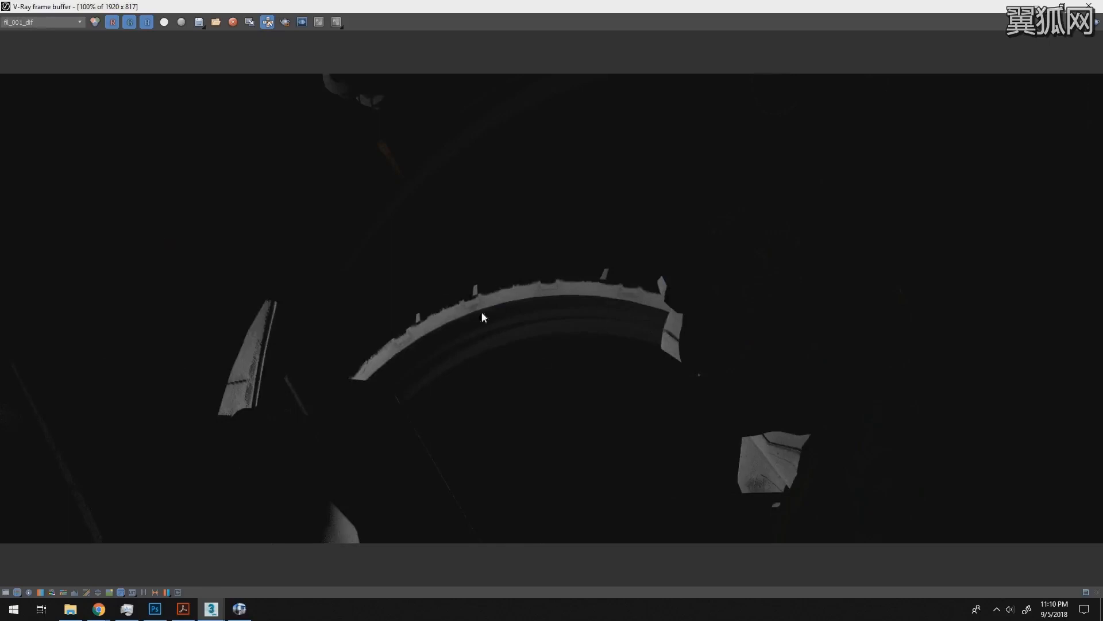
- Flip back and forth through the blue, fill and key diffuse passes to compare each light's contribution
key("Down")
key("Down")
key("Up")
key("Up")
key("Up")
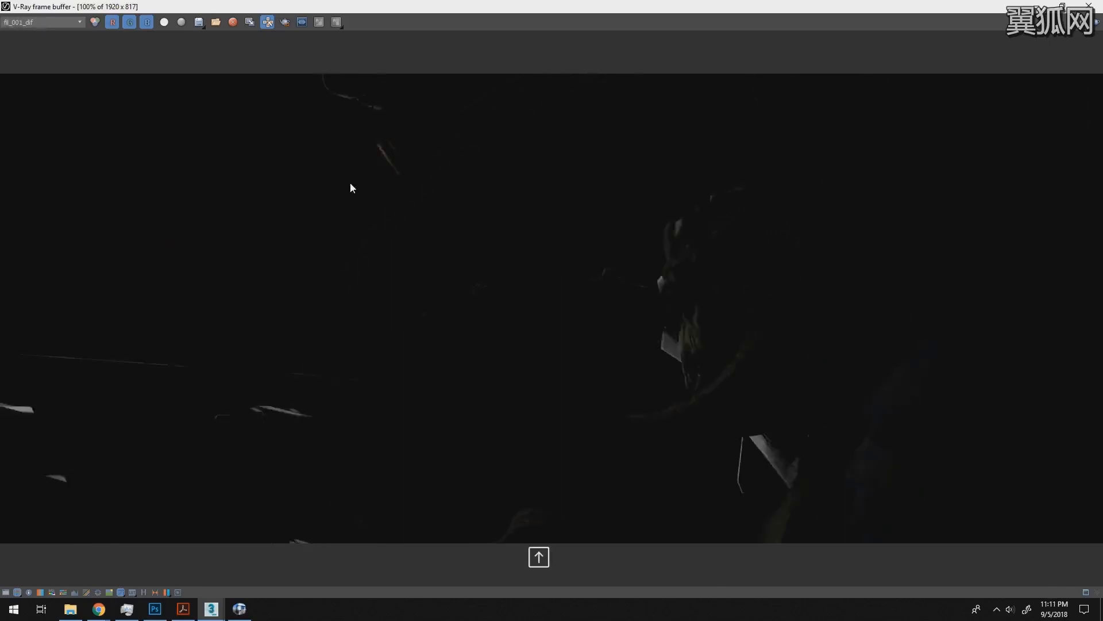
key("Up")
key("Down")
key("Down")
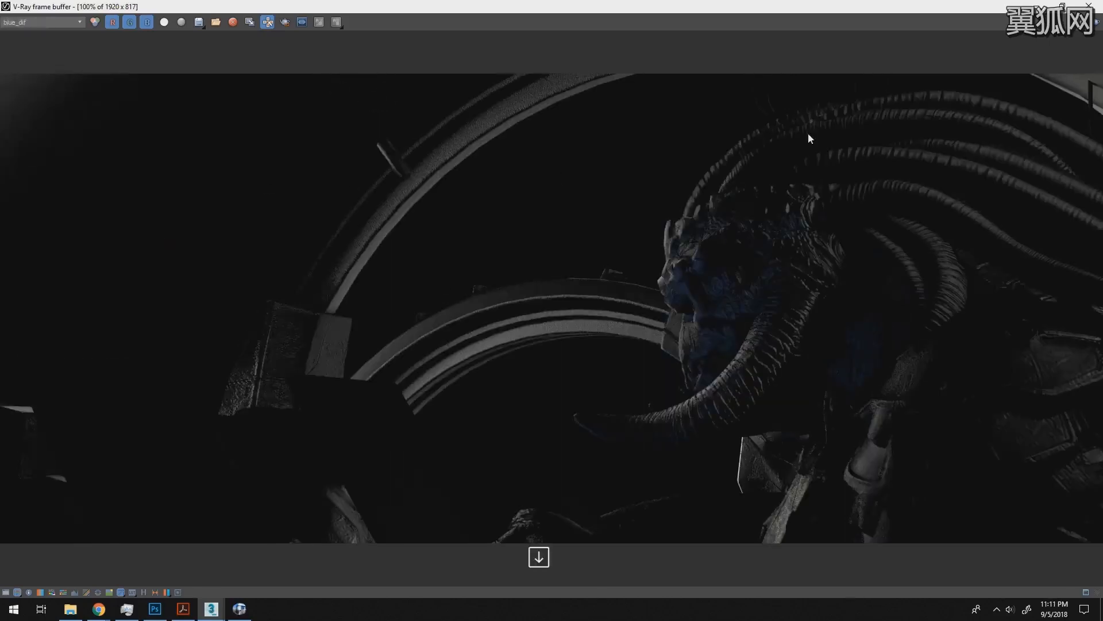
key("Down")
- Compare the combined VRayLighting pass with the individual diffuse light passes from blue_dif through dome_dif
left_click(64, 22)
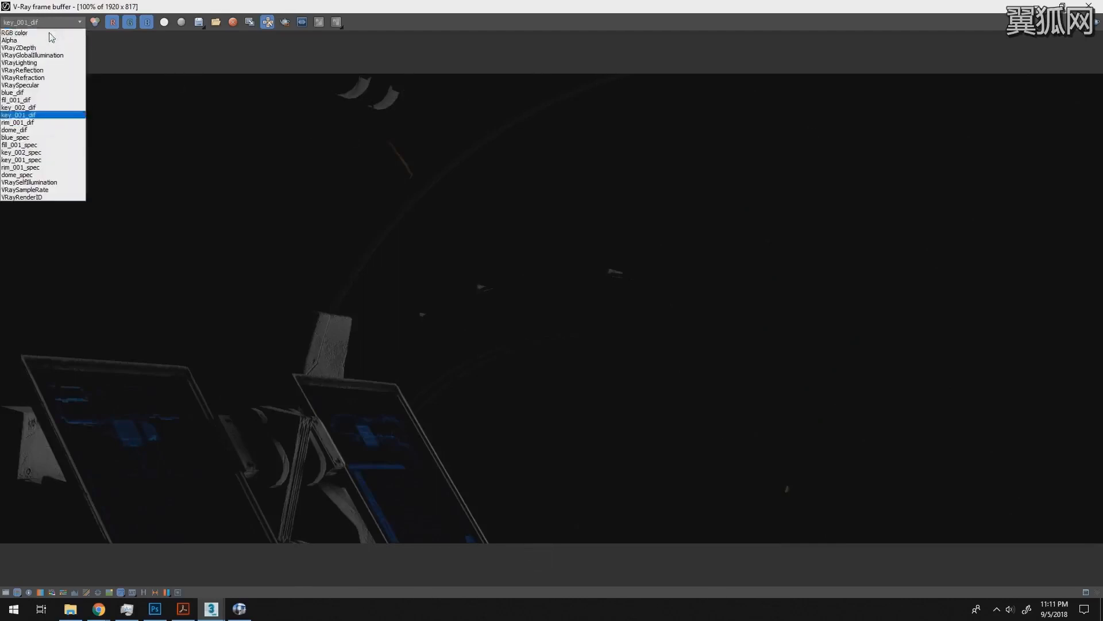
left_click(55, 62)
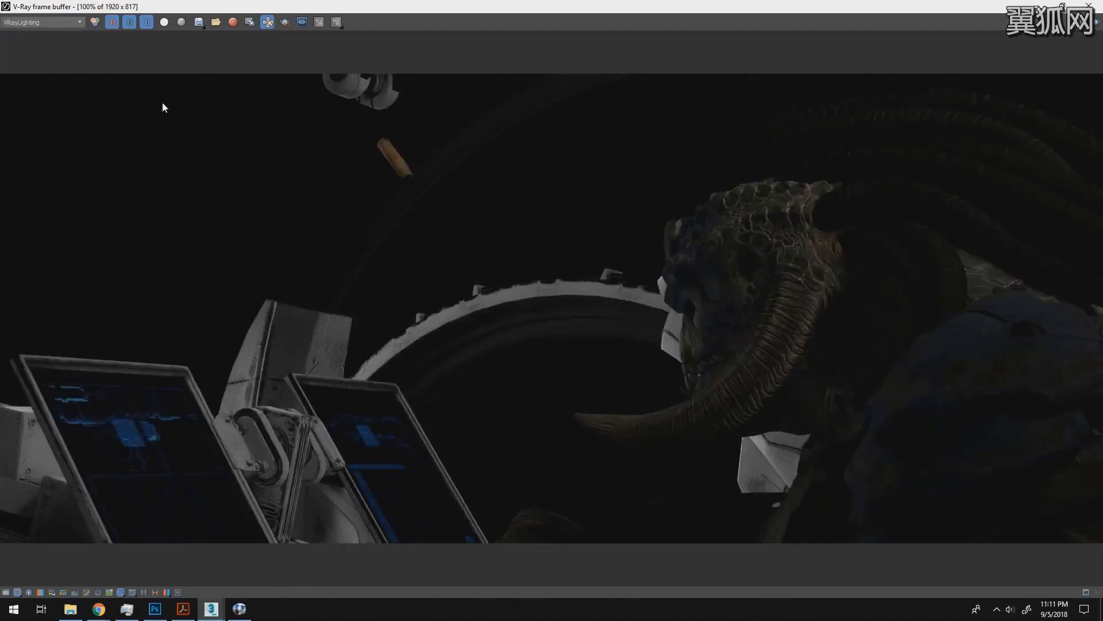
left_click(35, 24)
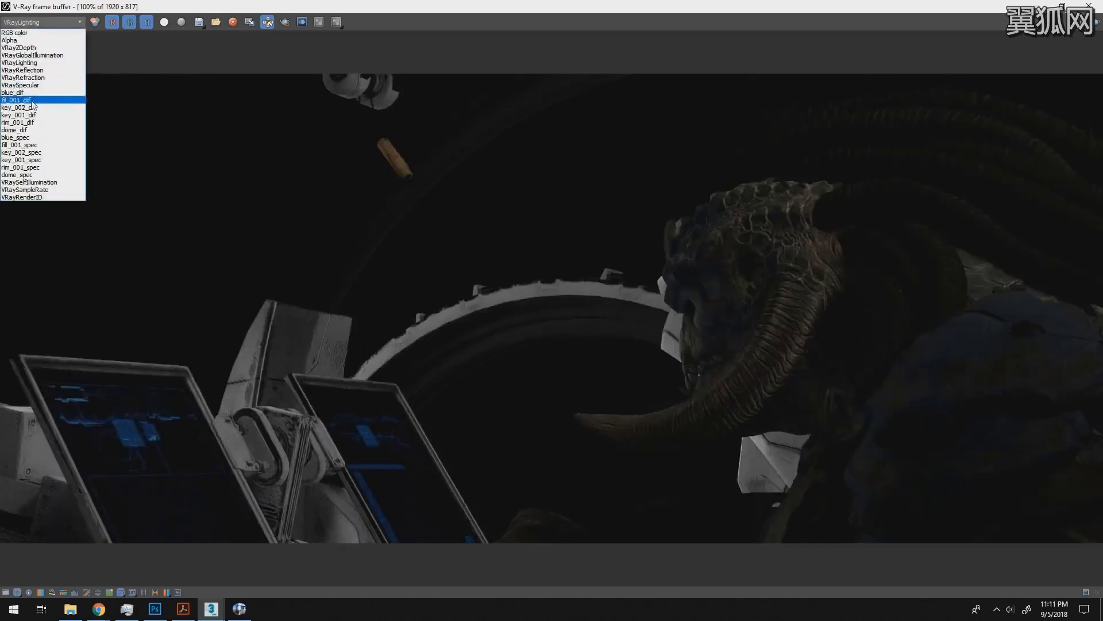
left_click(27, 95)
key("Down")
key("Down")
key("Up")
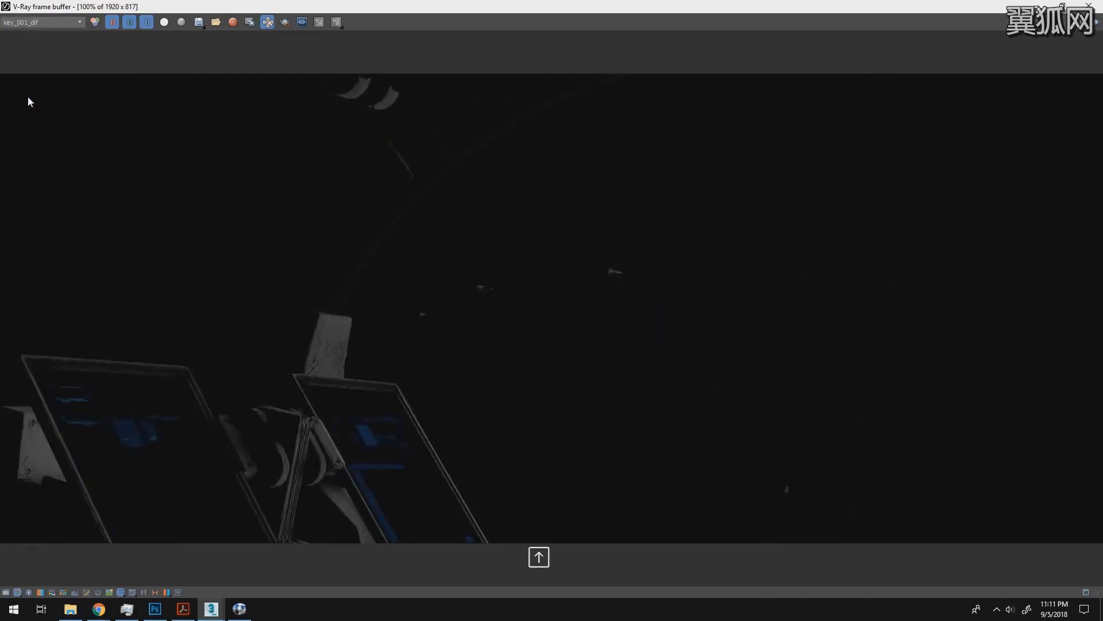
key("Down")
key("Down")
- Step from the dome_dif pass into the per-light specular passes and review blue_spec and fill_001_spec
key("Down")
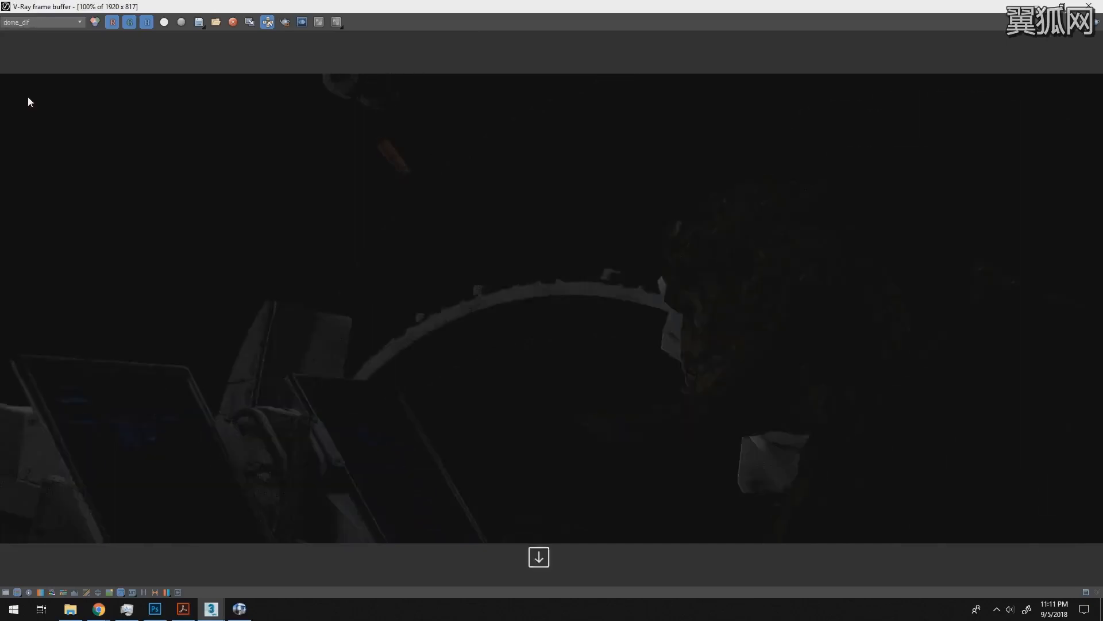
key("Down")
key("Up")
key("Down")
key("Down")
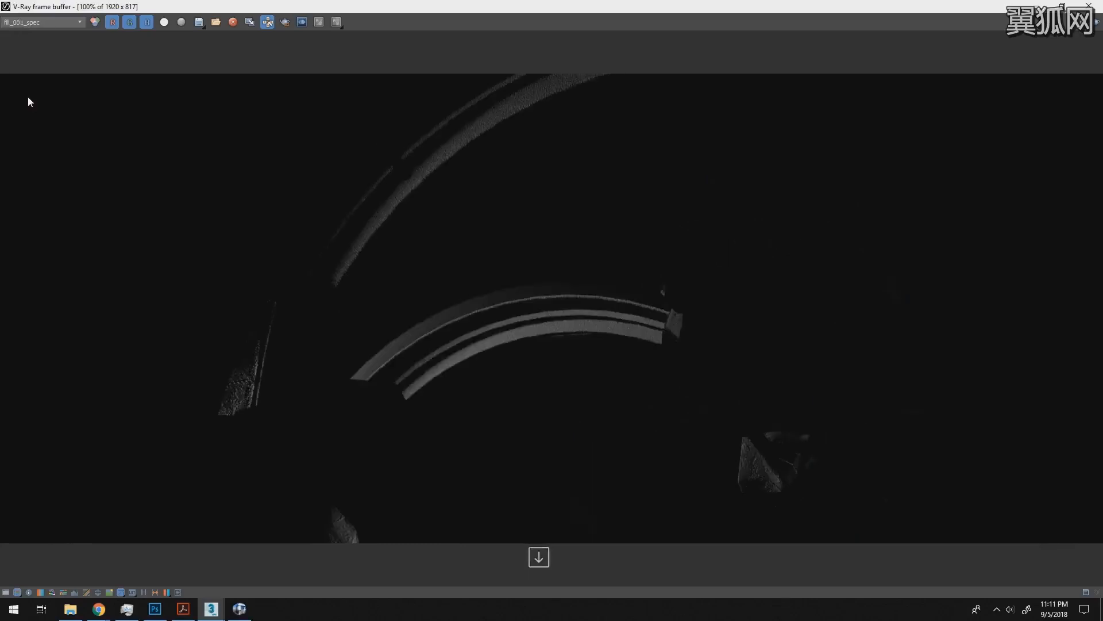
key("Down")
key("Up")
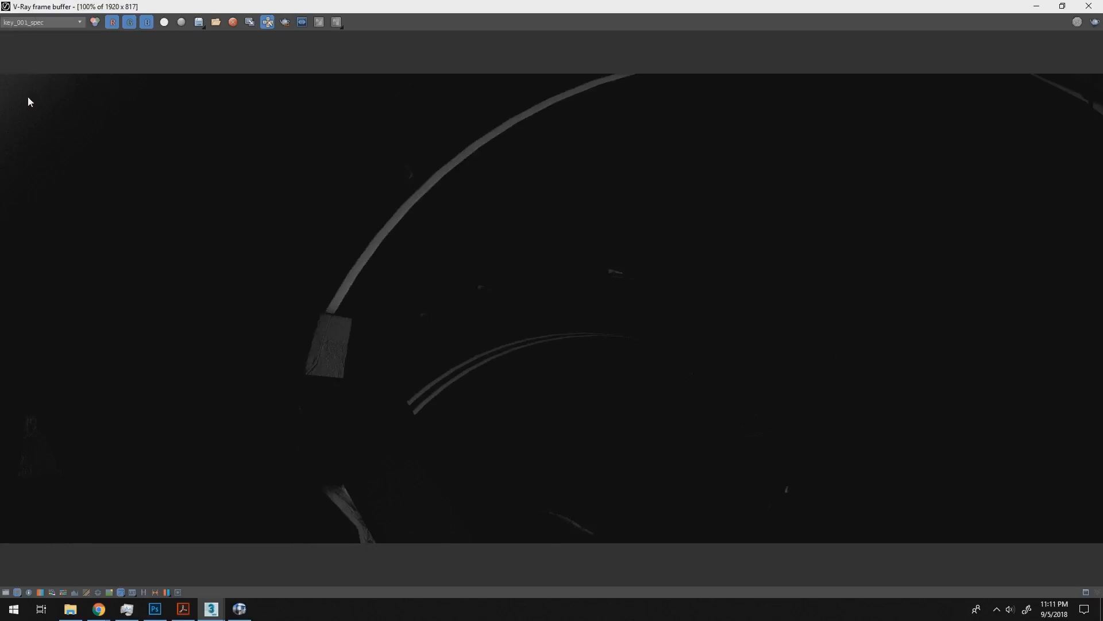
- Compare the key_001_spec and rim_001_spec light passes, then display the VRaySelfIllumination pass
key("Up")
key("Down")
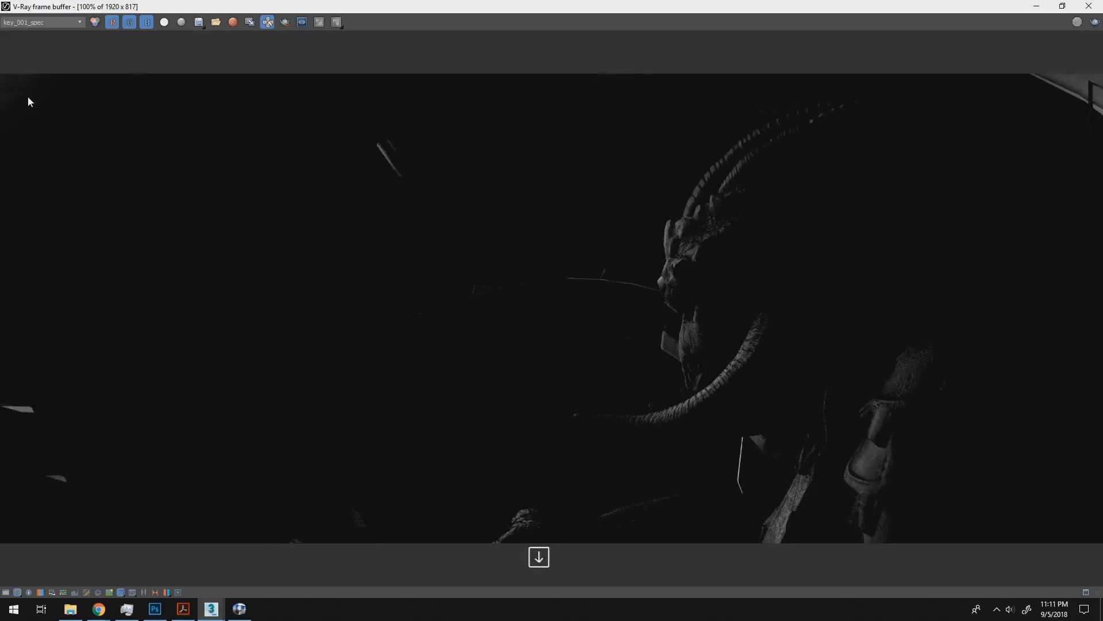
key("Up")
key("Down")
key("Up")
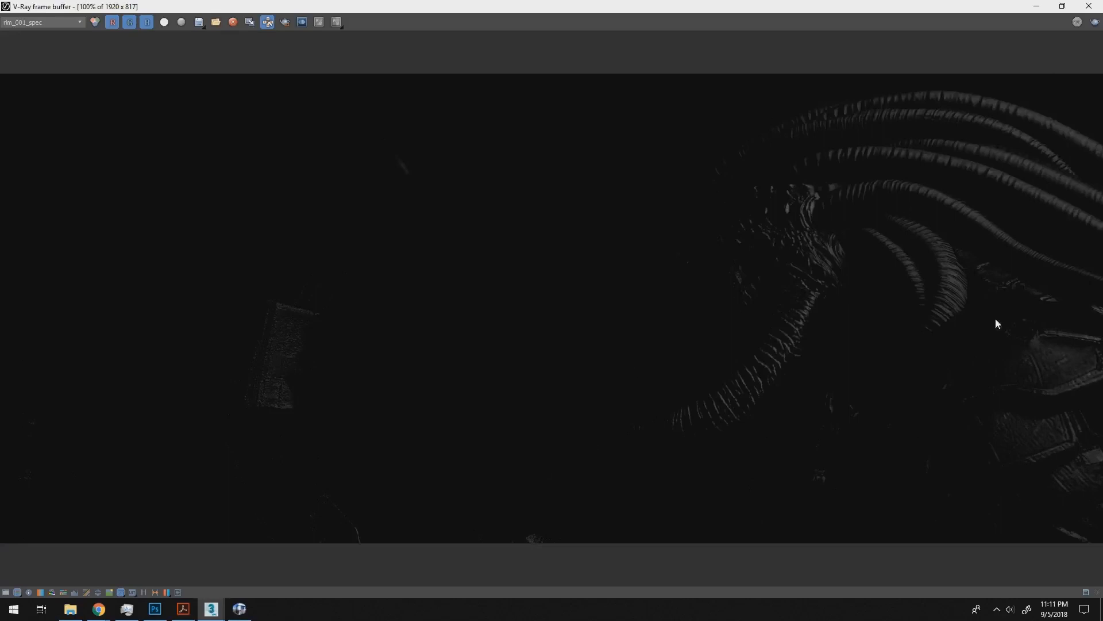
key("Down")
key("Up")
key("Down")
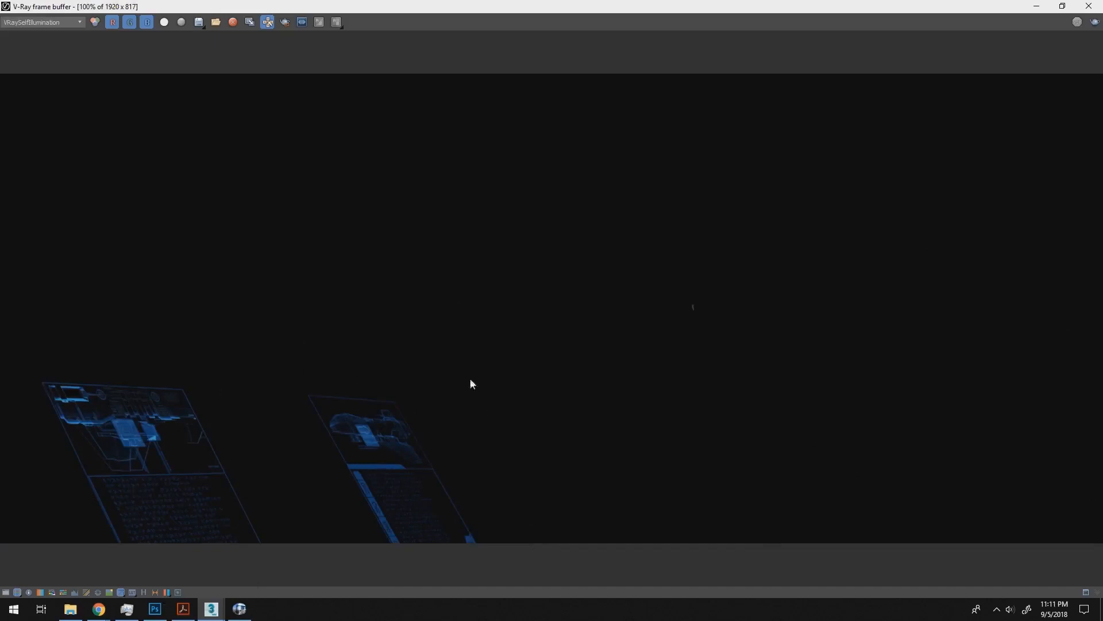
- Switch to the 101-002_comp_shake_v006 sequence in the image player and play part of it to examine the glowing screens
key("alt+Tab")
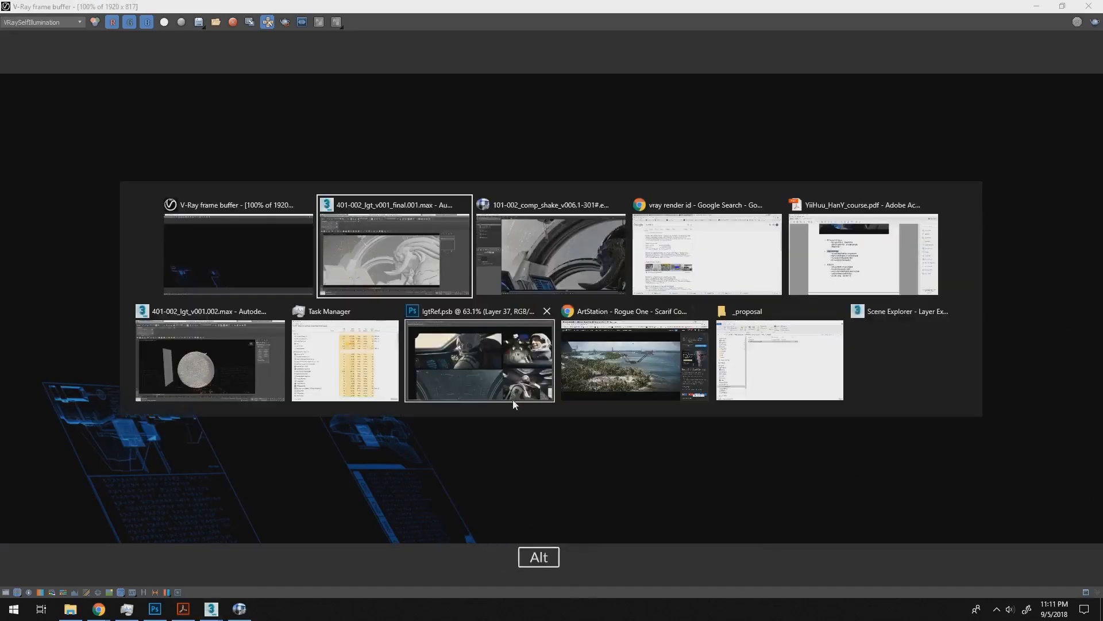
key("alt+shift+Tab")
key("alt+Tab")
key("Tab")
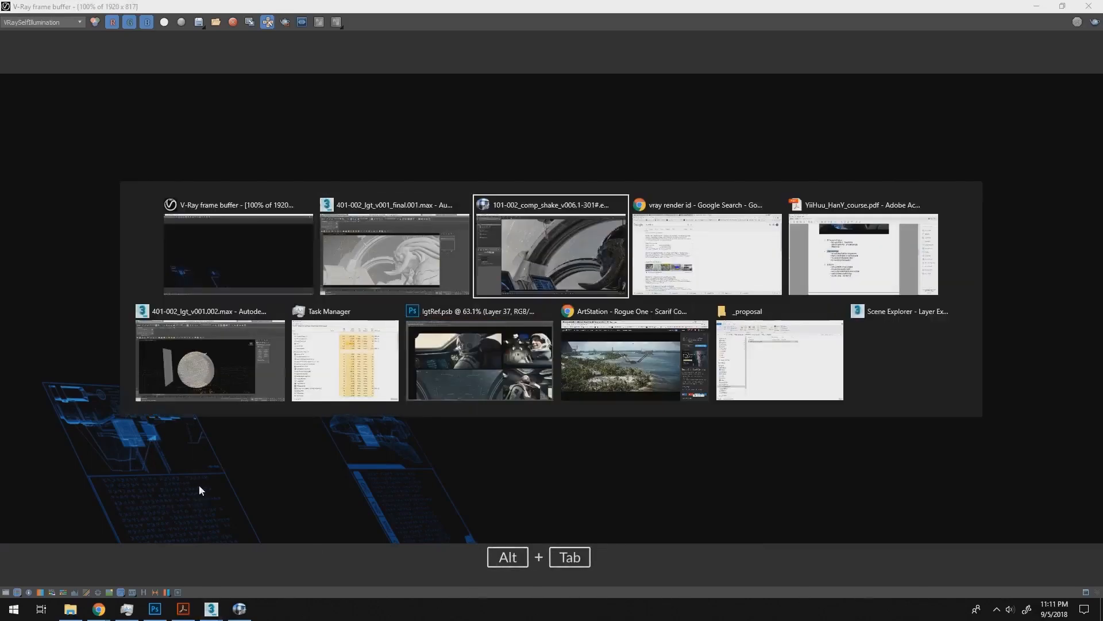
key("f")
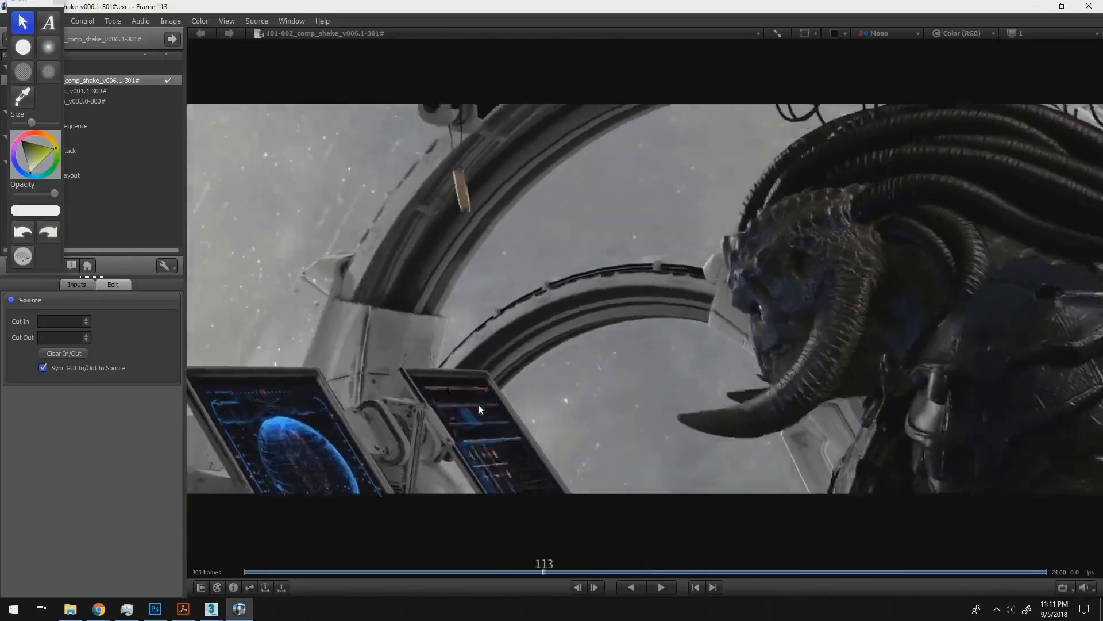
key("space")
key("space")
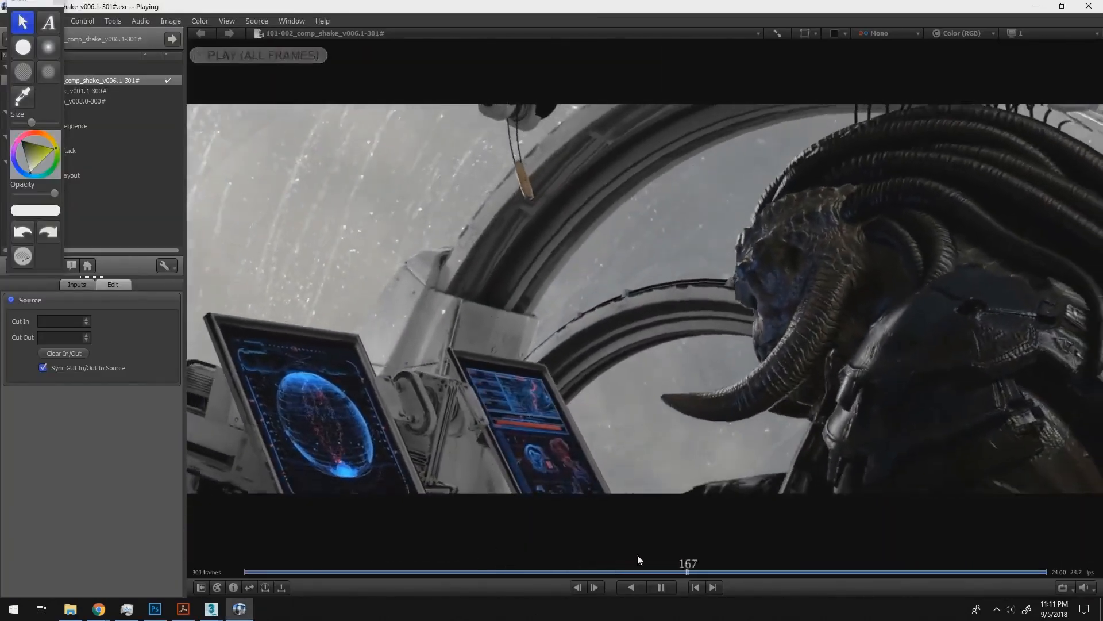
key("space")
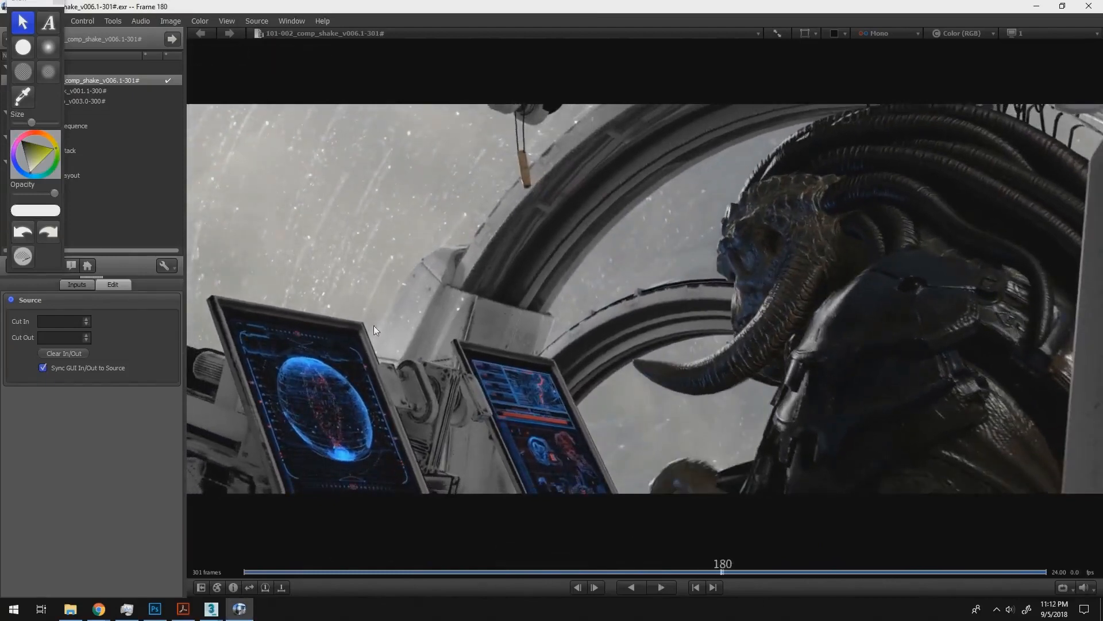
- Return to the V-Ray frame buffer and display the VRaySampleRate pass
key("alt+Tab")
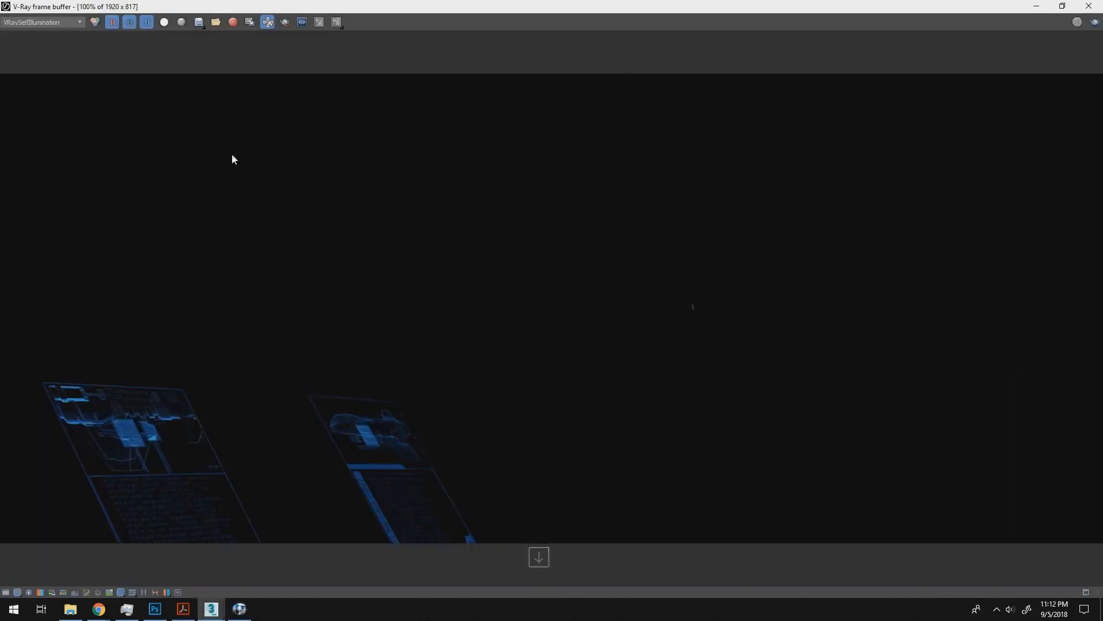
left_click(46, 23)
left_click(52, 182)
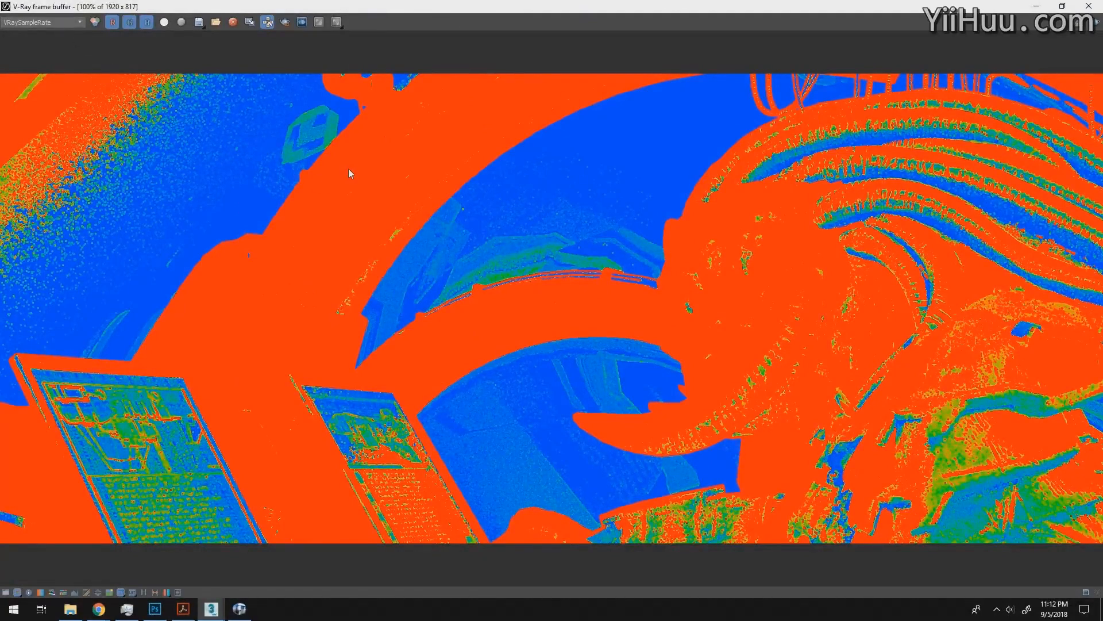
- Compare the RGB color image with the VRaySampleRate pass at 200% zoom around the base of the window arch
left_click(60, 23)
left_click(23, 33)
left_click(288, 278, "ctrl")
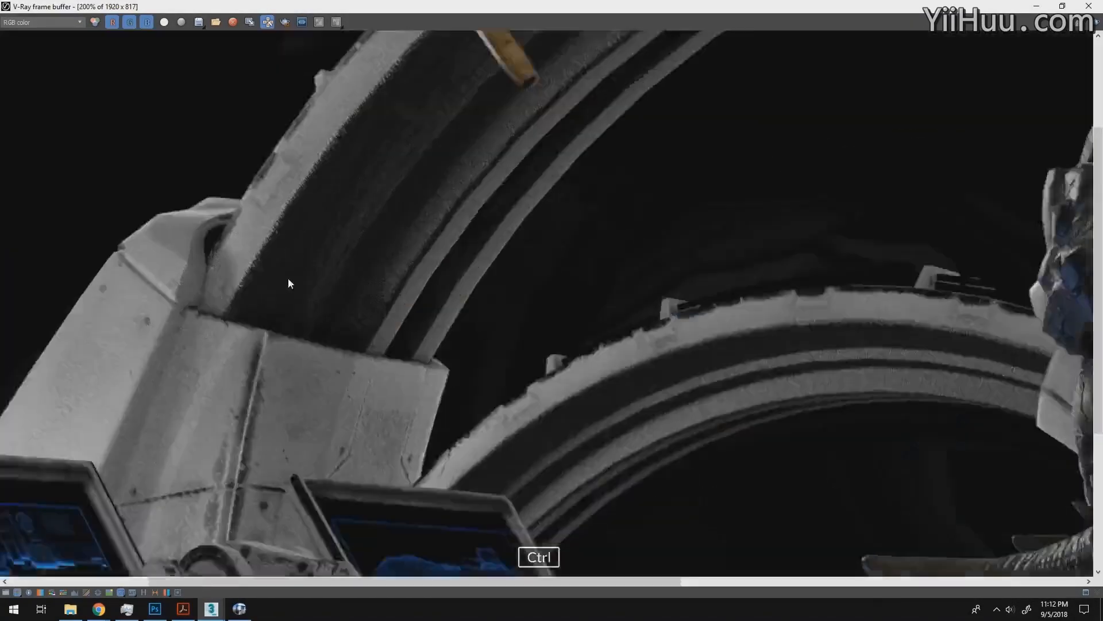
left_click(288, 279, "ctrl")
right_click(377, 255, "ctrl")
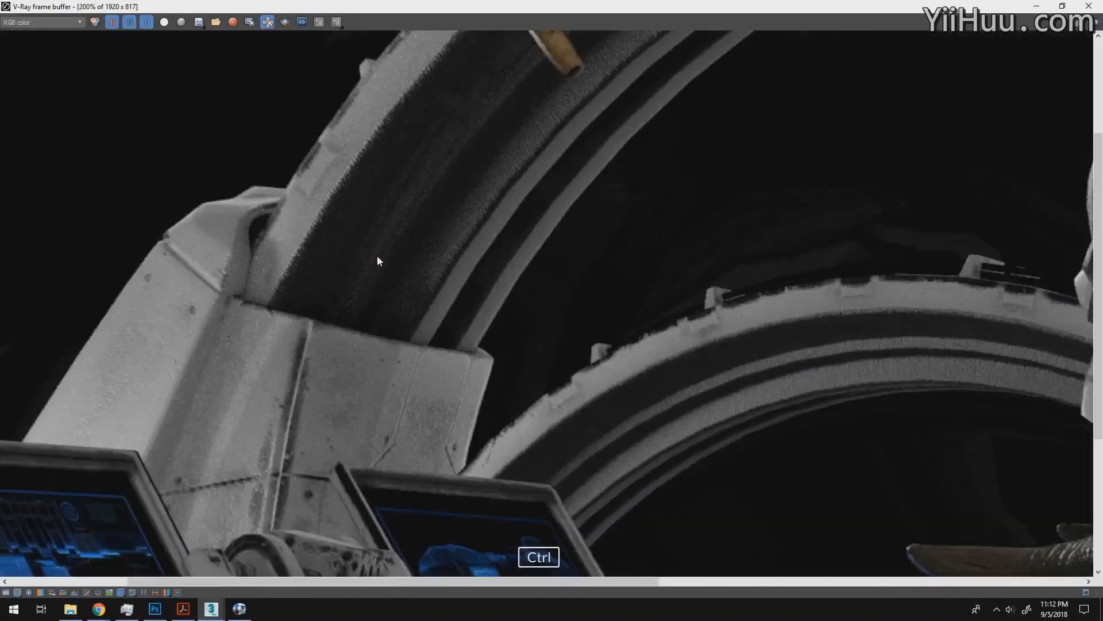
left_click(50, 23)
left_click(45, 197)
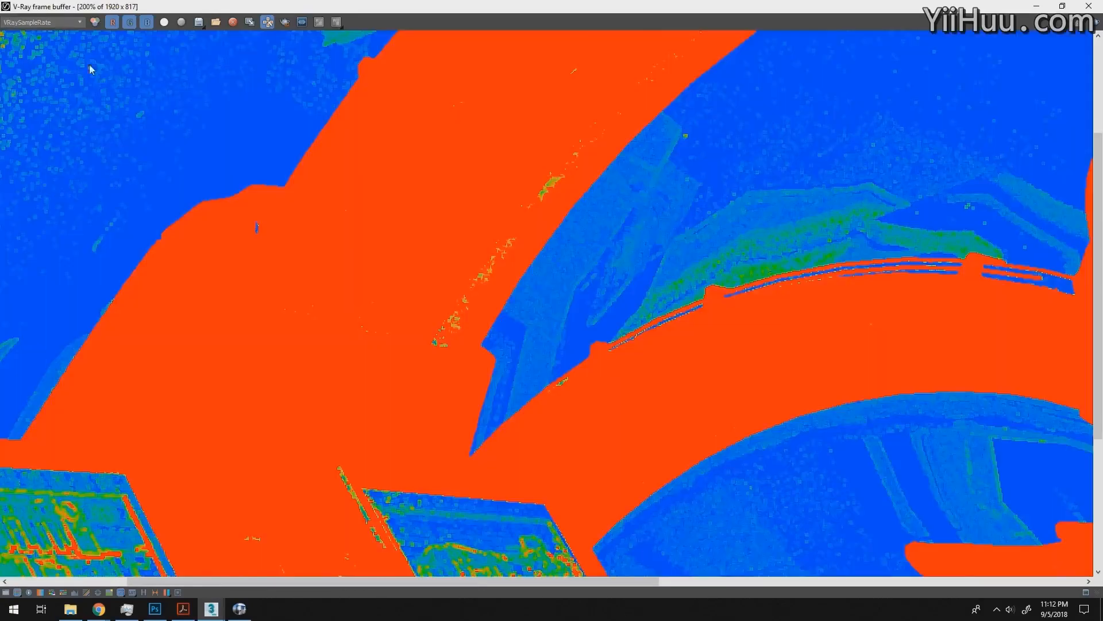
left_click(72, 23)
left_click(72, 33)
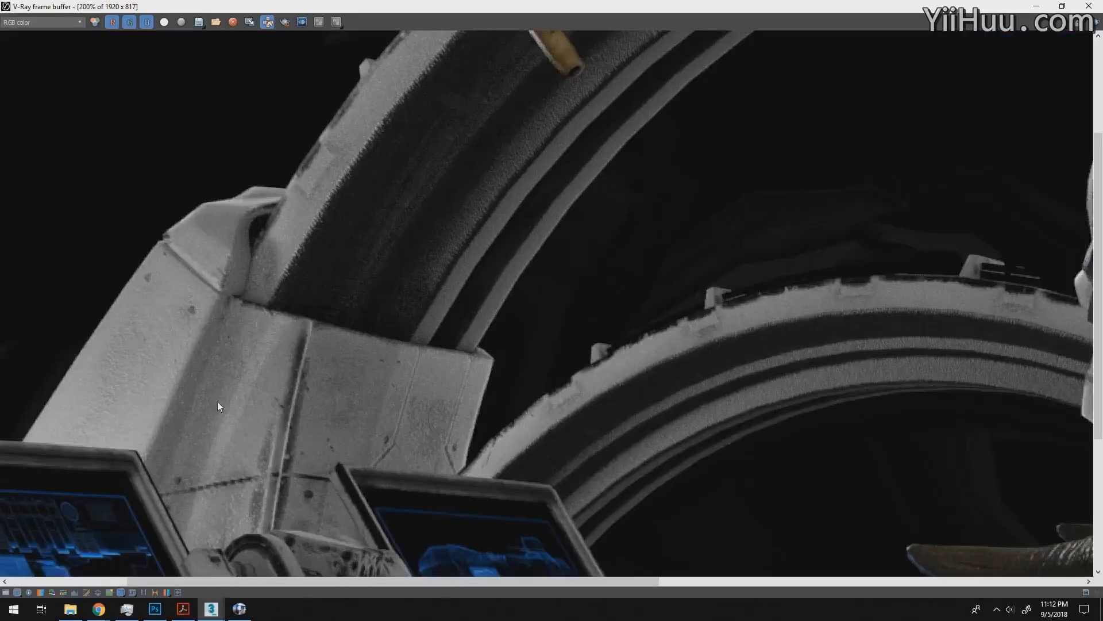
- Examine the VRayRenderID pass at 200% and 100% zoom, then display the RGB color image again
left_click(46, 23)
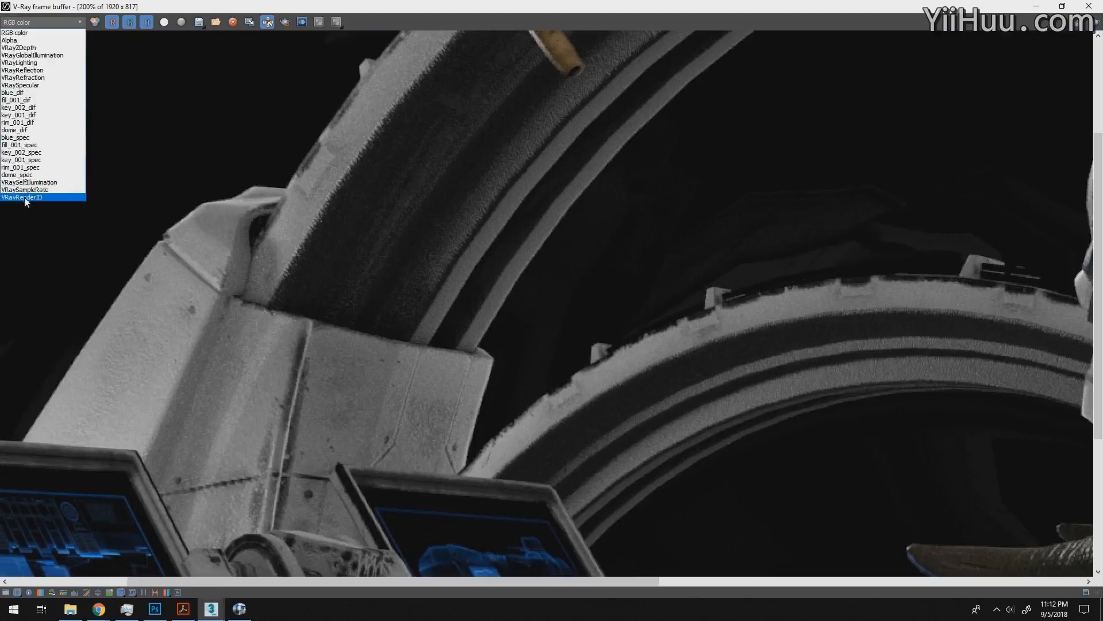
left_click(45, 197)
left_click(64, 23)
left_click(46, 218)
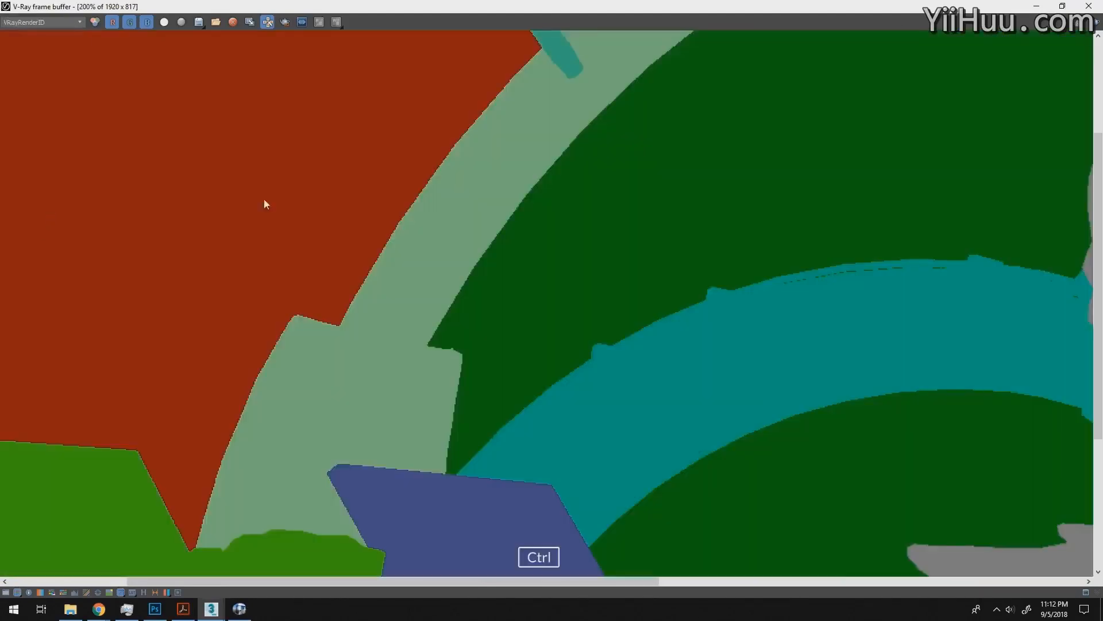
scroll(316, 216, "down", 2, "ctrl")
scroll(355, 256, "up", 2, "ctrl")
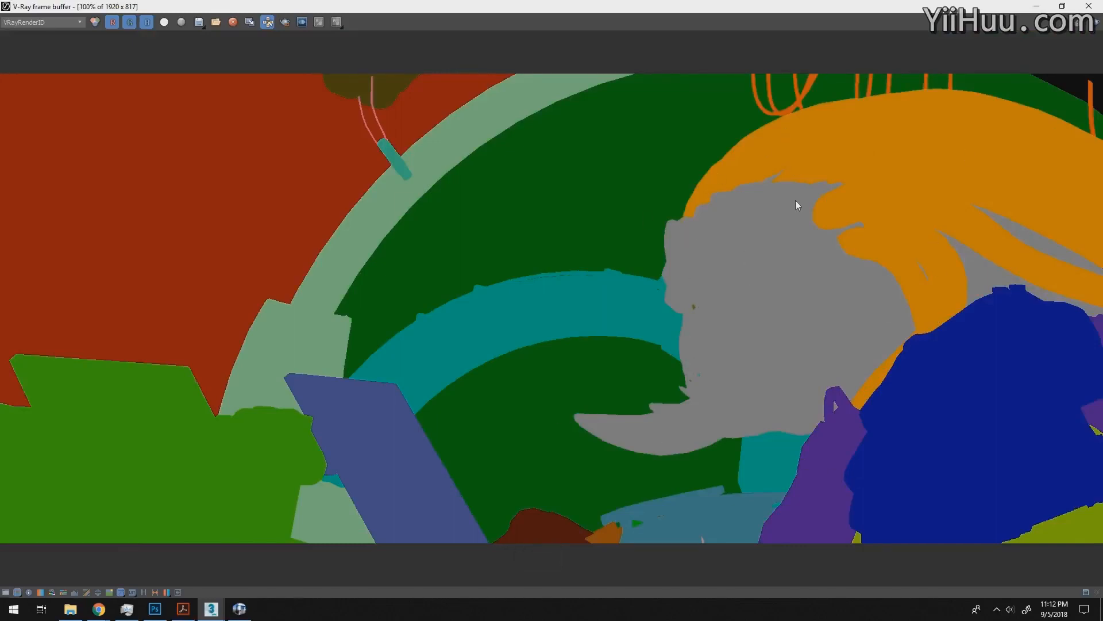
left_click(40, 22)
left_click(85, 33)
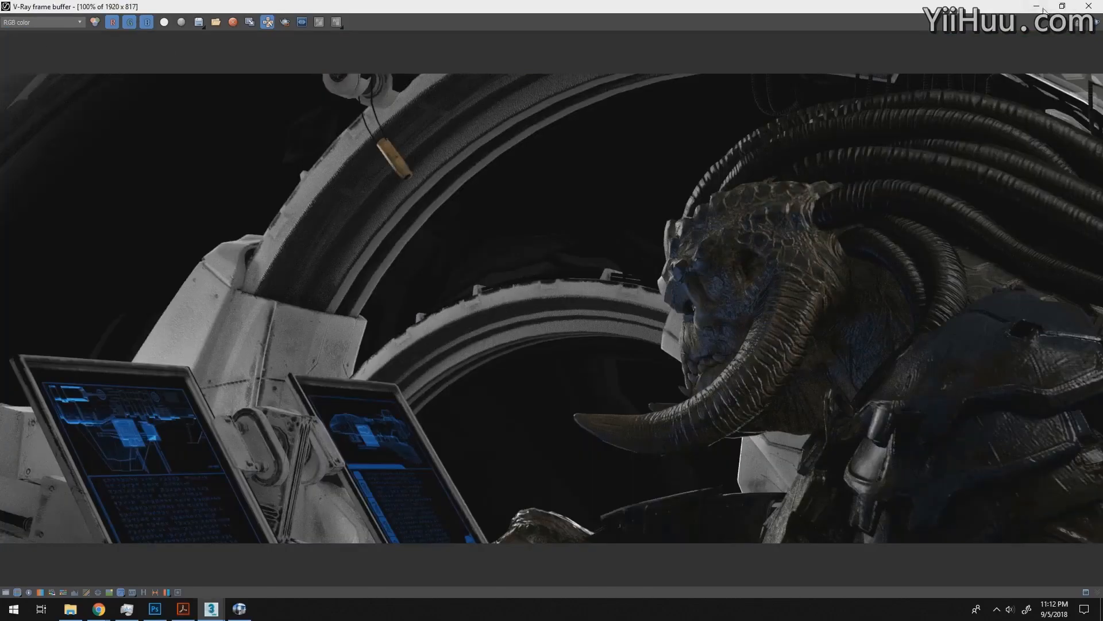
- Restore the frame buffer to a smaller window and review the full list of render elements in the render setup
left_click(1062, 6)
left_click_drag(1017, 11, 1050, 11)
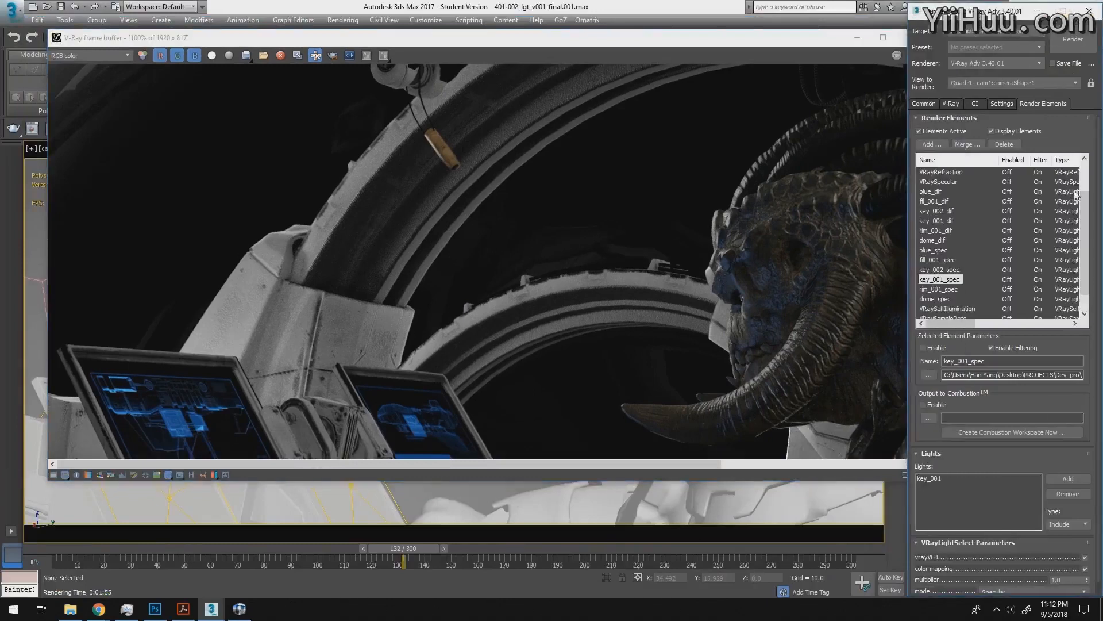
scroll(1076, 196, "up", 2)
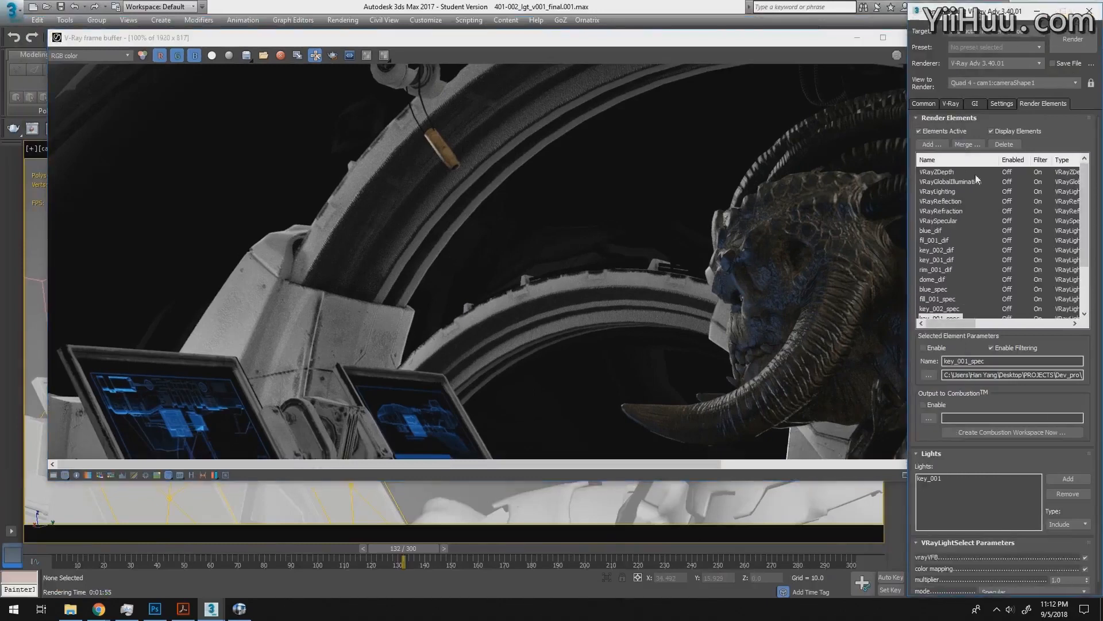
scroll(1090, 216, "down", 3)
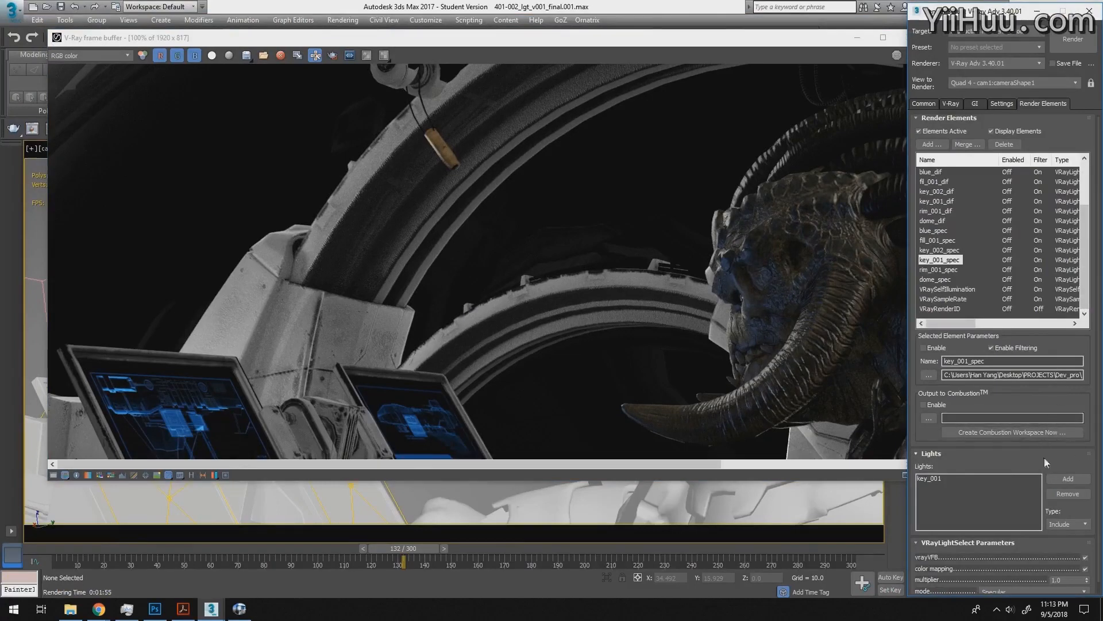
scroll(981, 121, "down", 1)
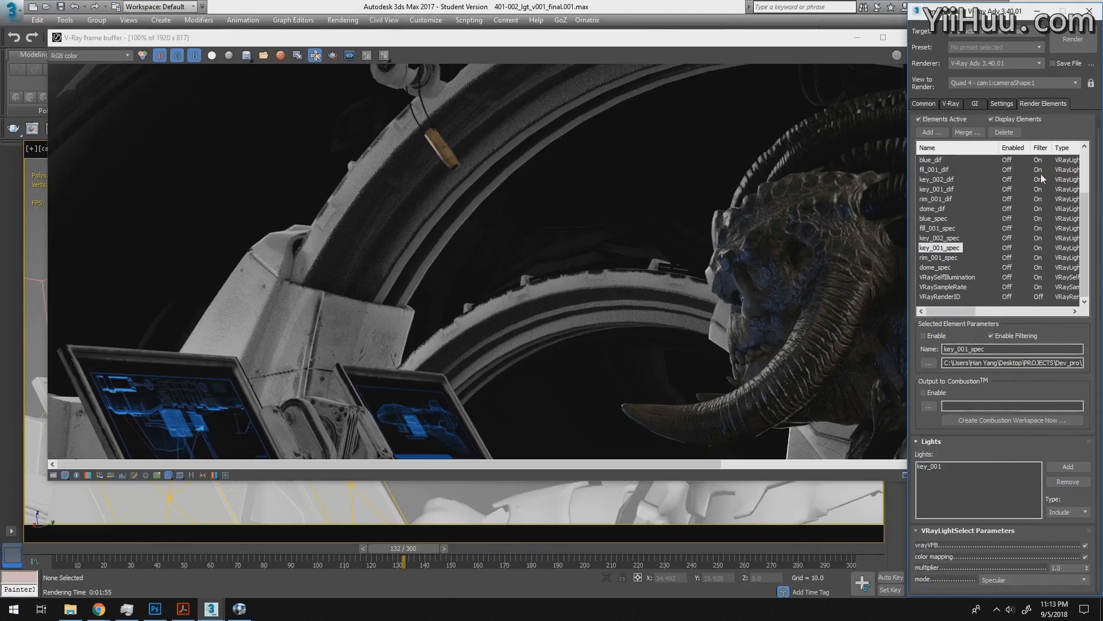
- Play the 101-002_comp_shake_v006 sequence in the image player and compare the finished comp with the raw V-Ray render
key("alt+Tab")
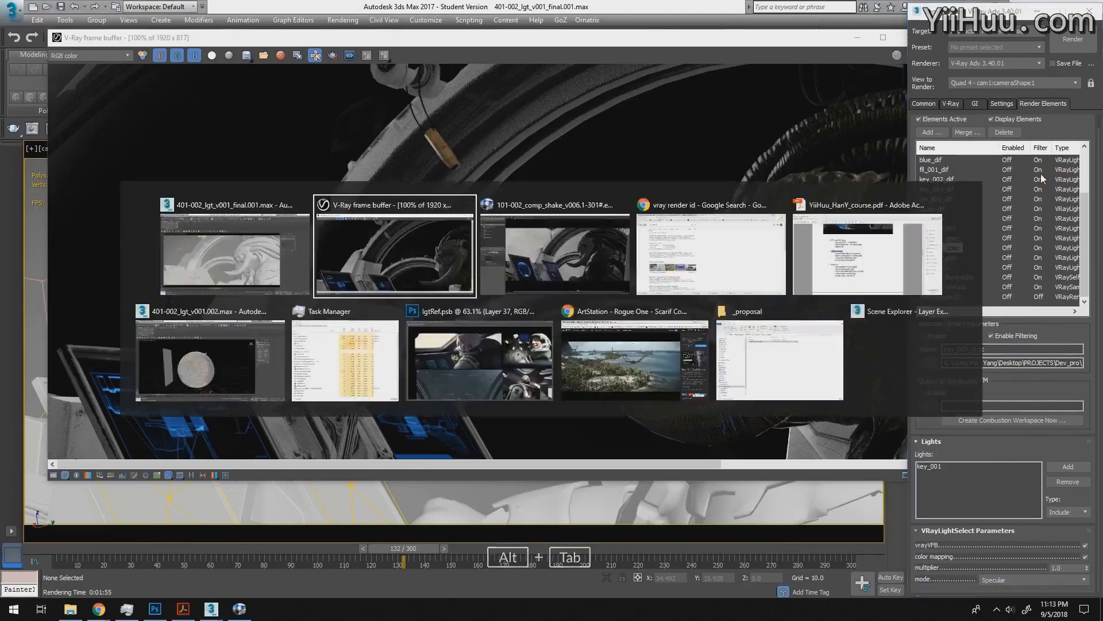
key("alt+Tab")
key("alt+Tab")
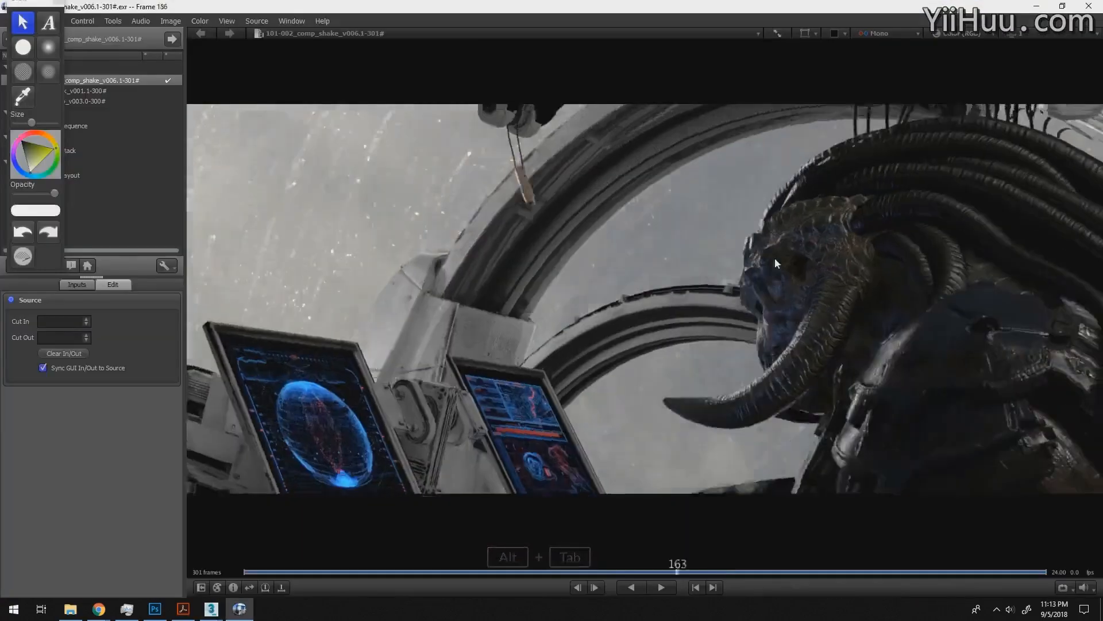
key("space")
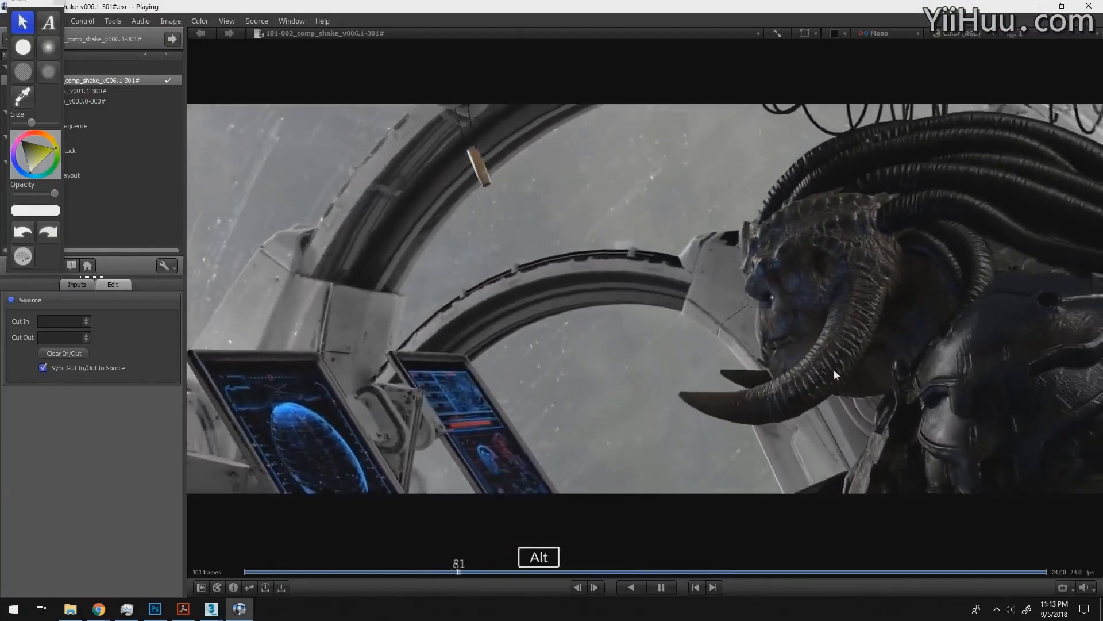
key("alt+Tab")
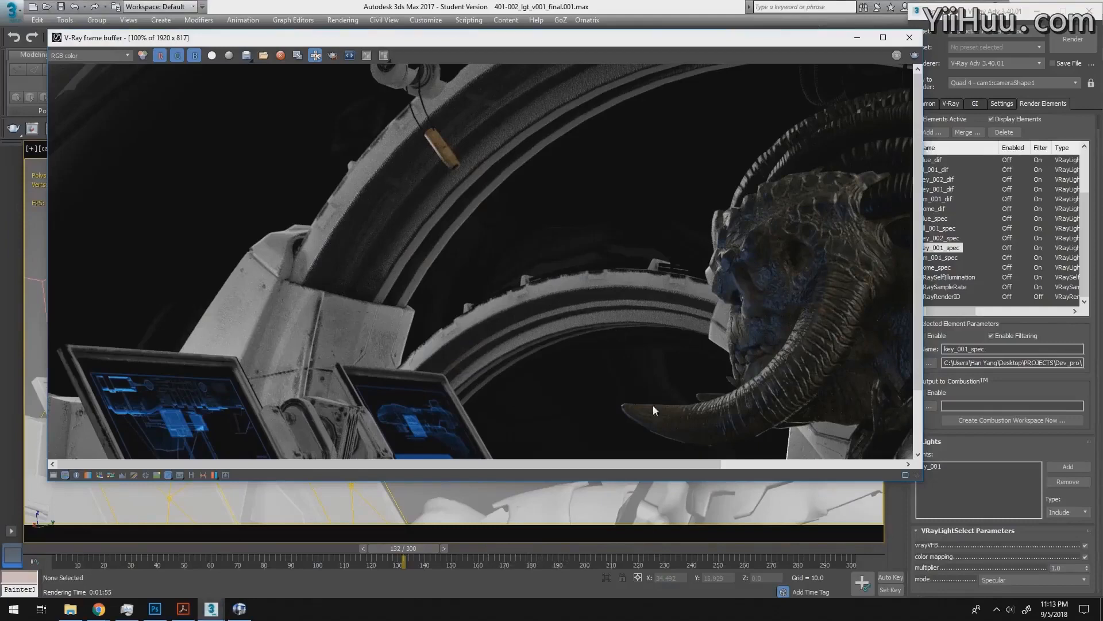
key("alt+Tab")
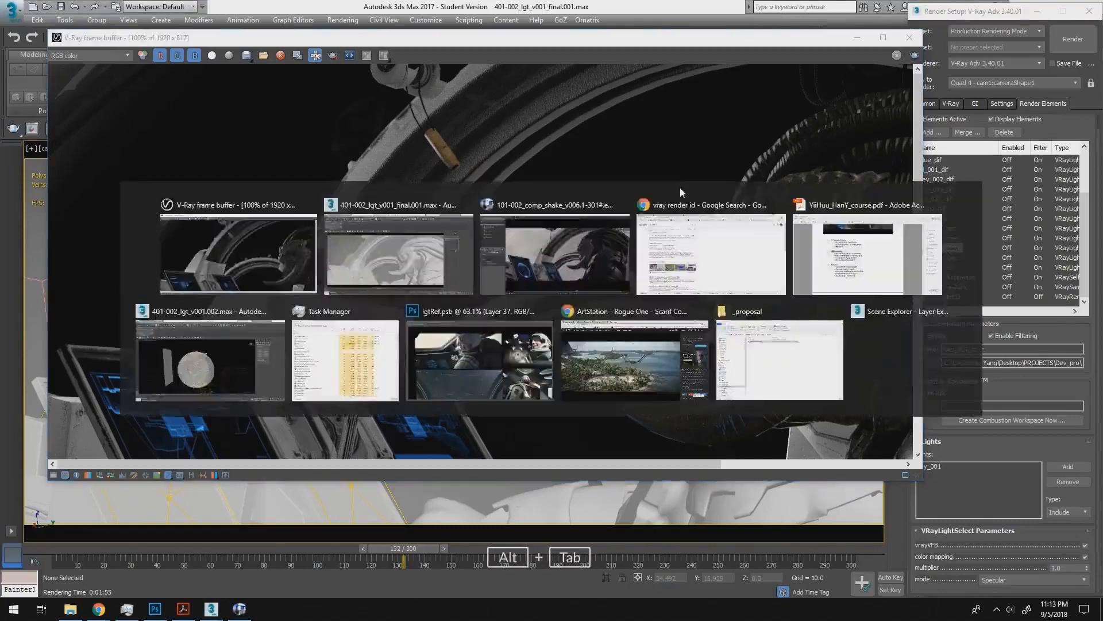
key("alt+Tab")
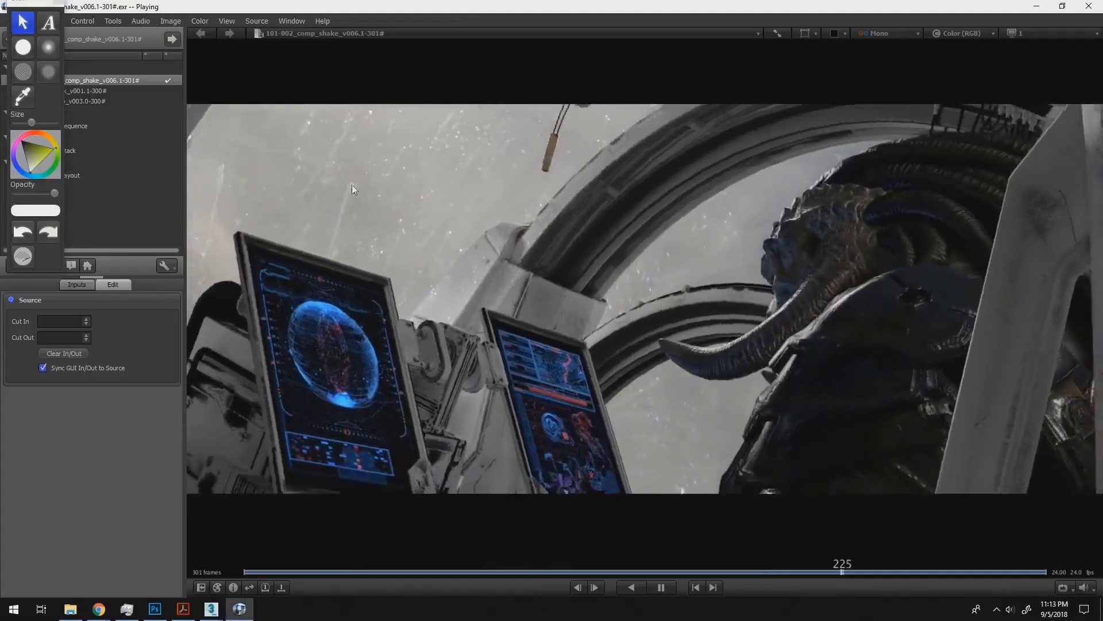